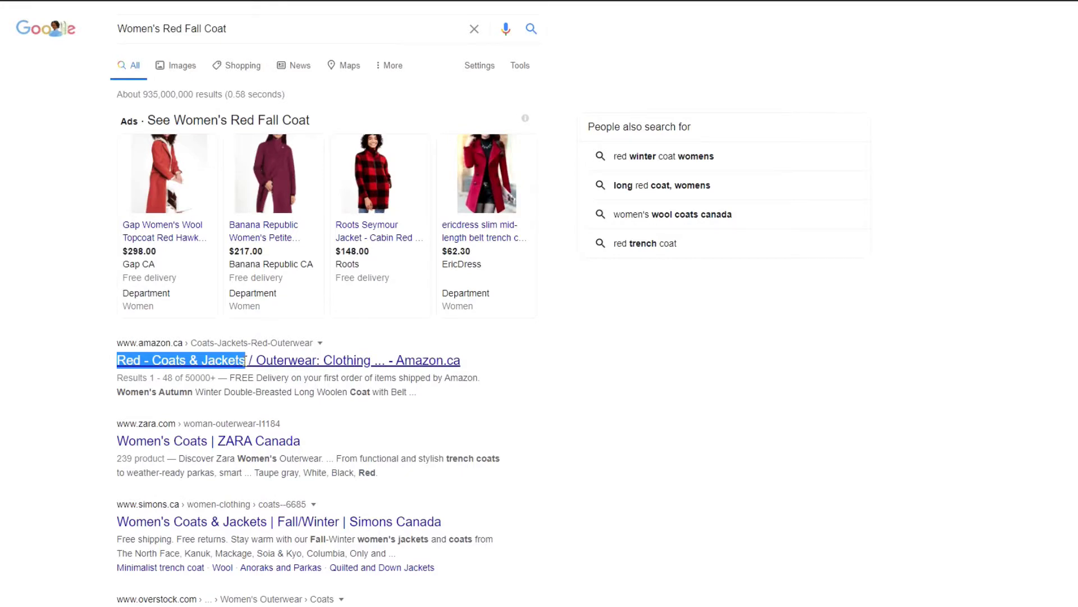
click(429, 397)
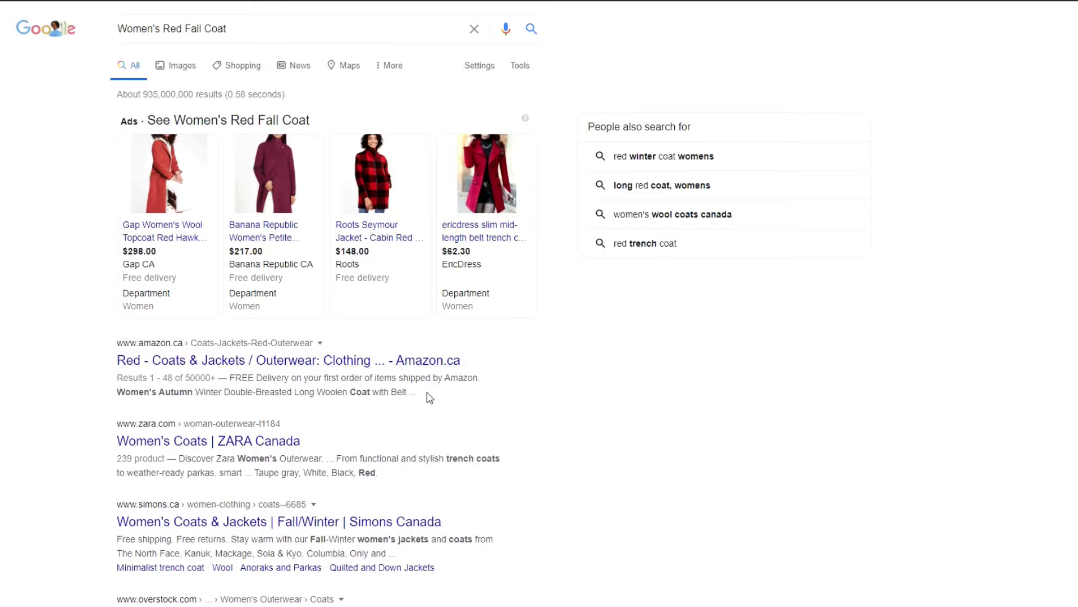
drag(429, 397, 117, 379)
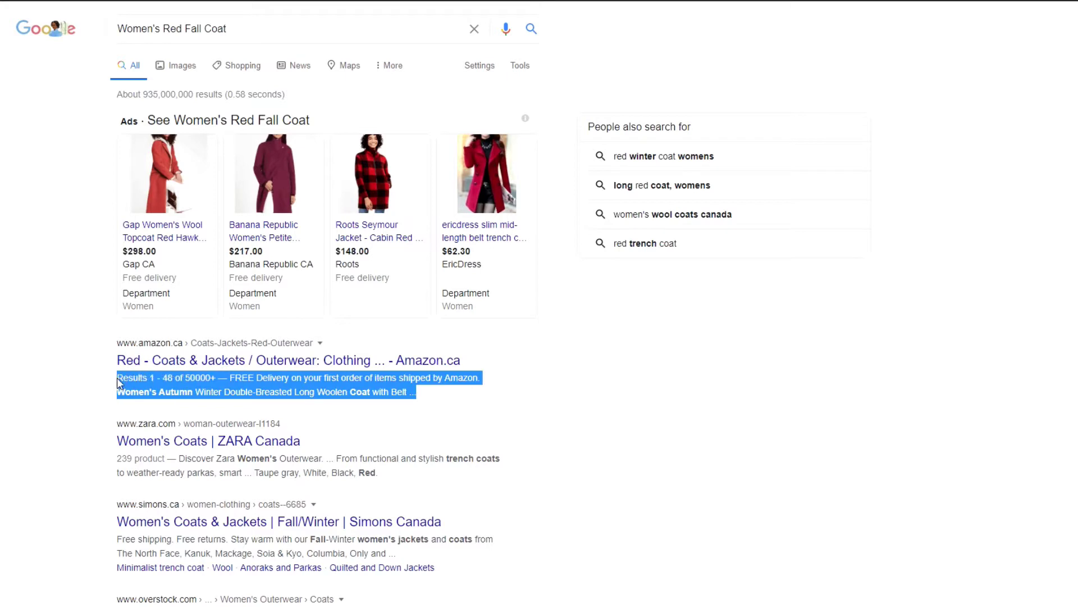
click(432, 396)
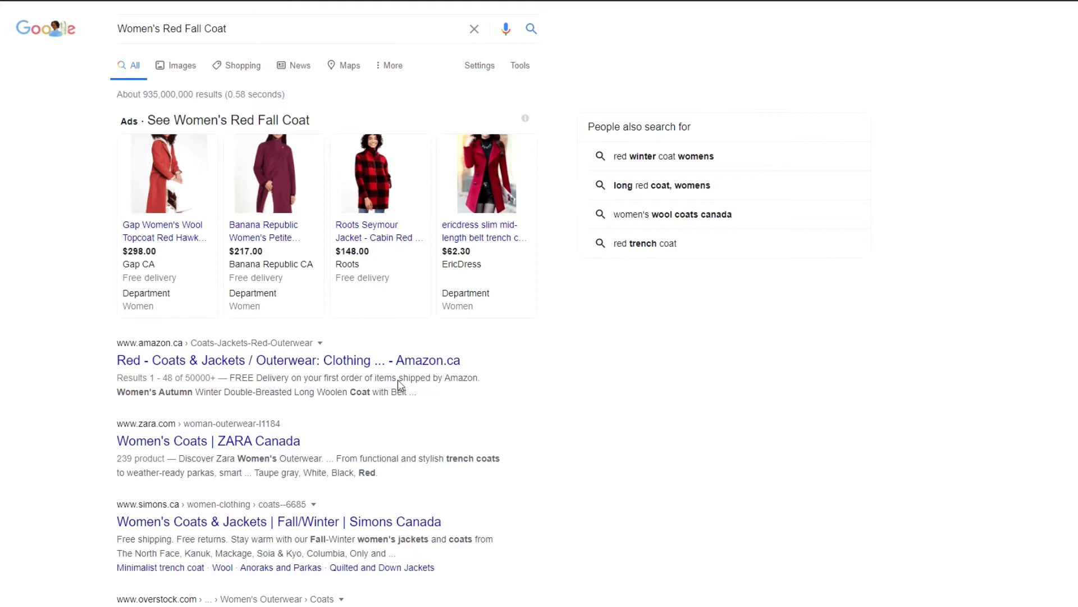
click(248, 27)
drag(248, 28, 99, 27)
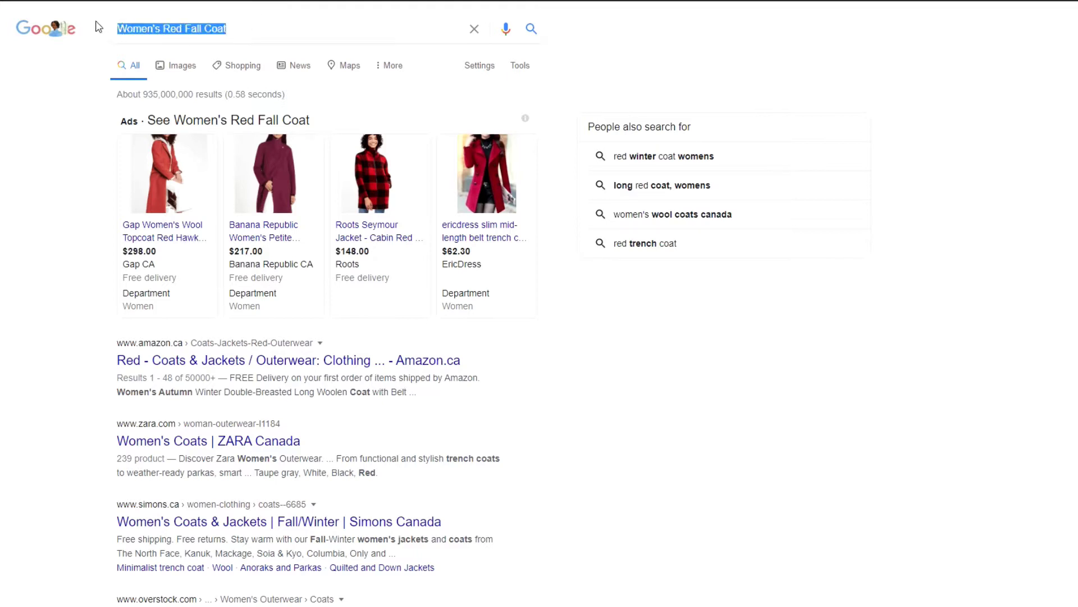
click(514, 398)
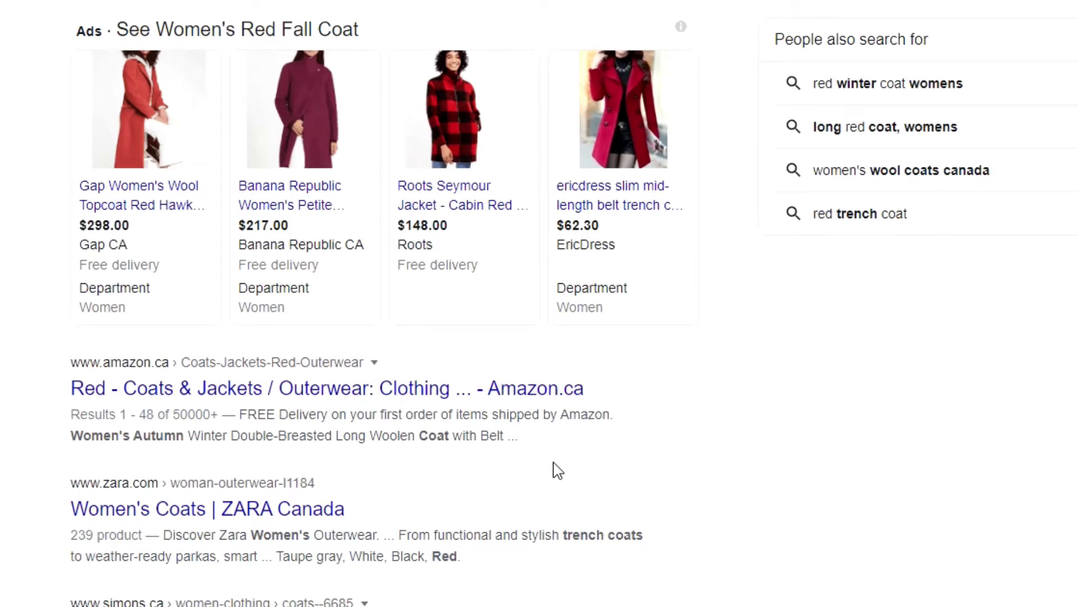
Highlight the Amazon snippet's cut-off ellipsis and the whole search query, clearing each highlight afterwards.
drag(504, 434, 541, 447)
click(532, 449)
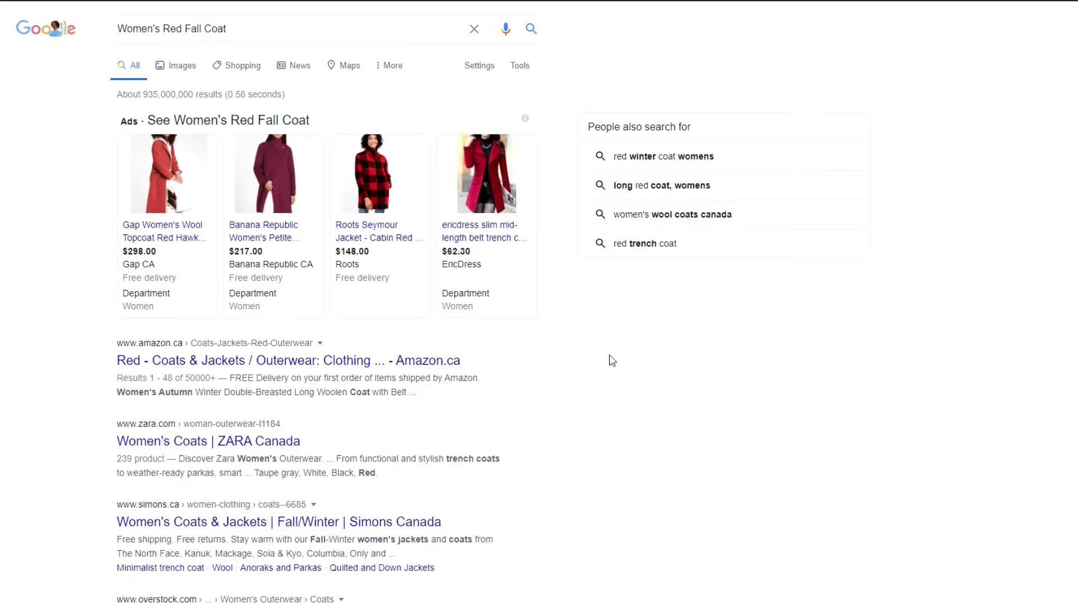
drag(231, 28, 118, 26)
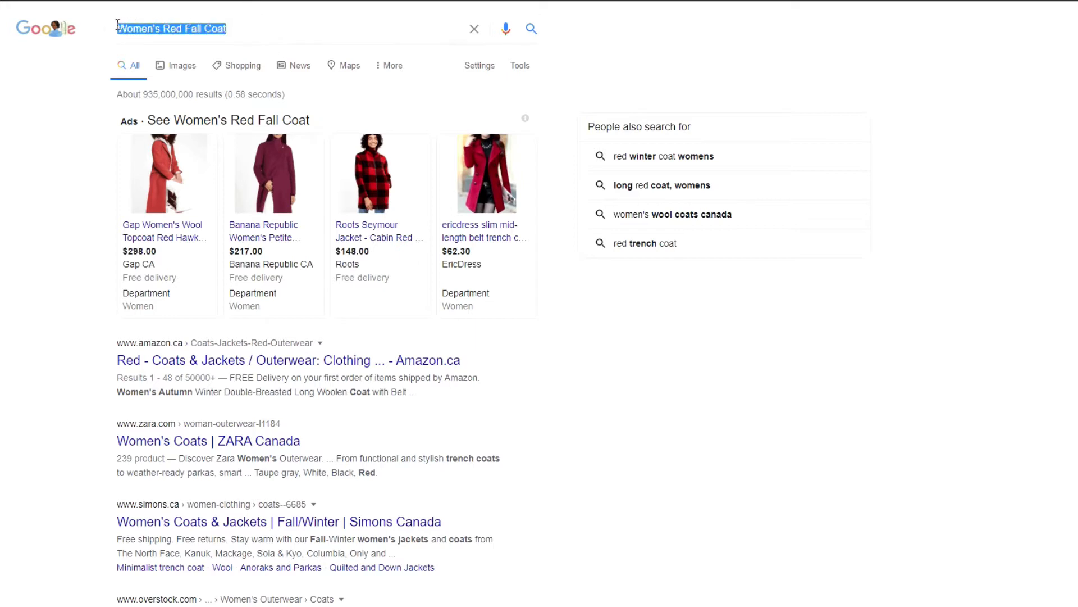
click(665, 371)
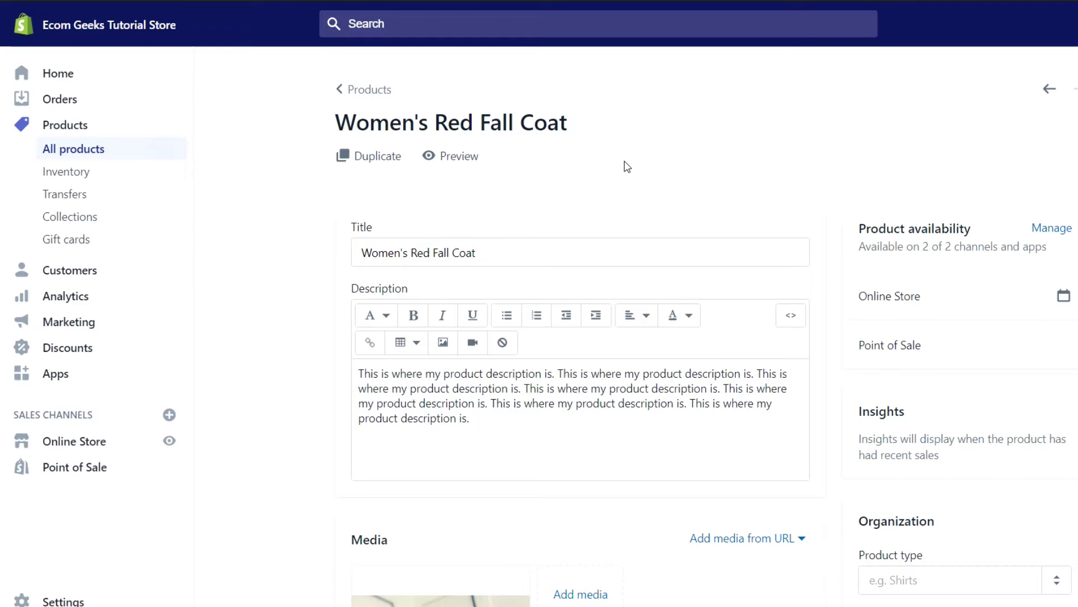
scroll(627, 167, down, 3)
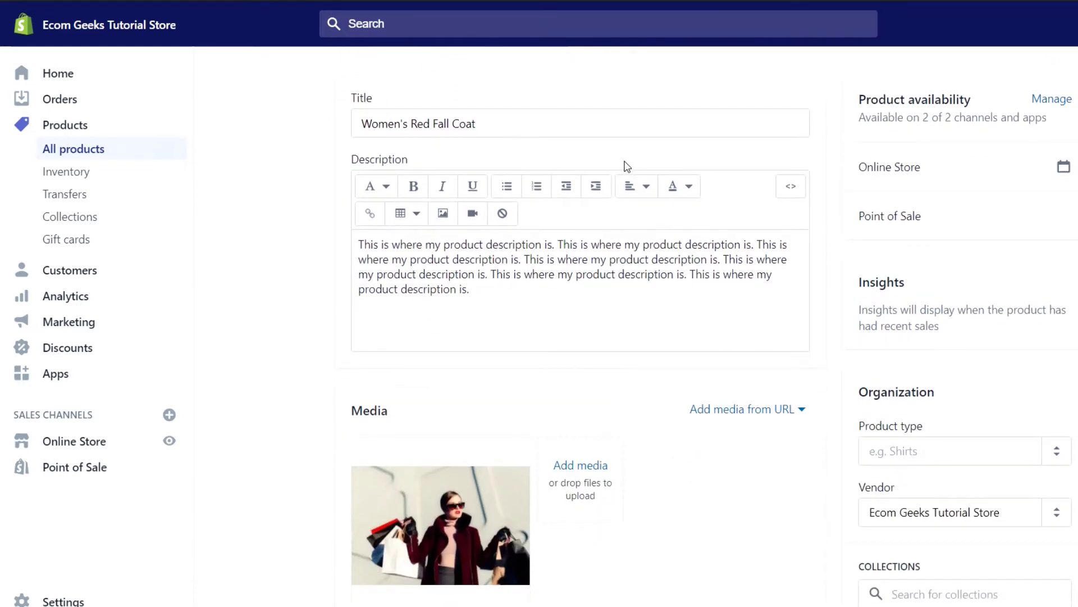
drag(475, 123, 324, 130)
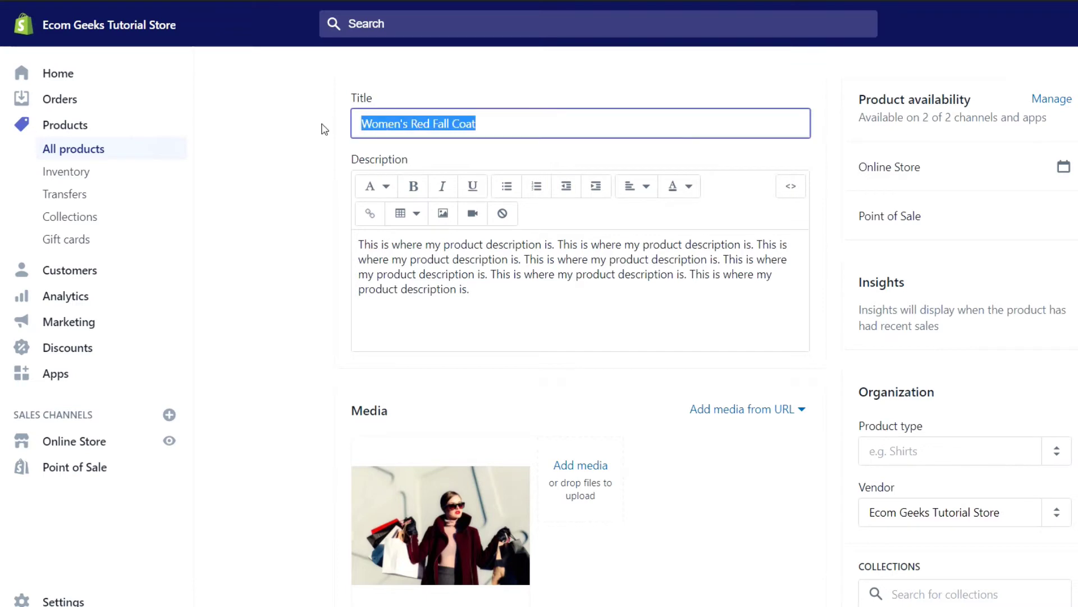
click(272, 158)
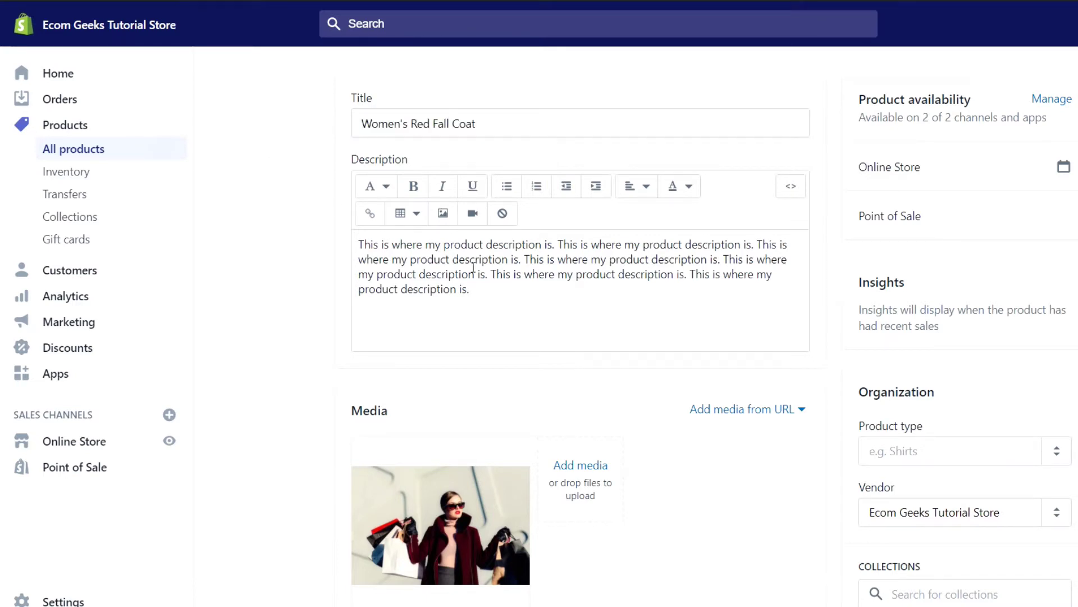
drag(500, 288, 345, 230)
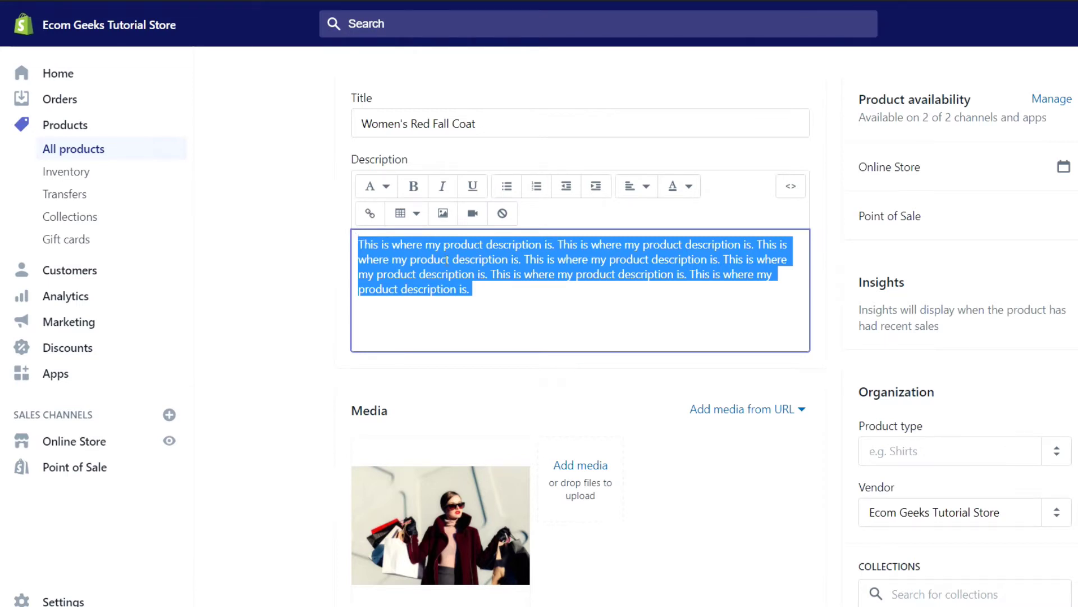
click(496, 291)
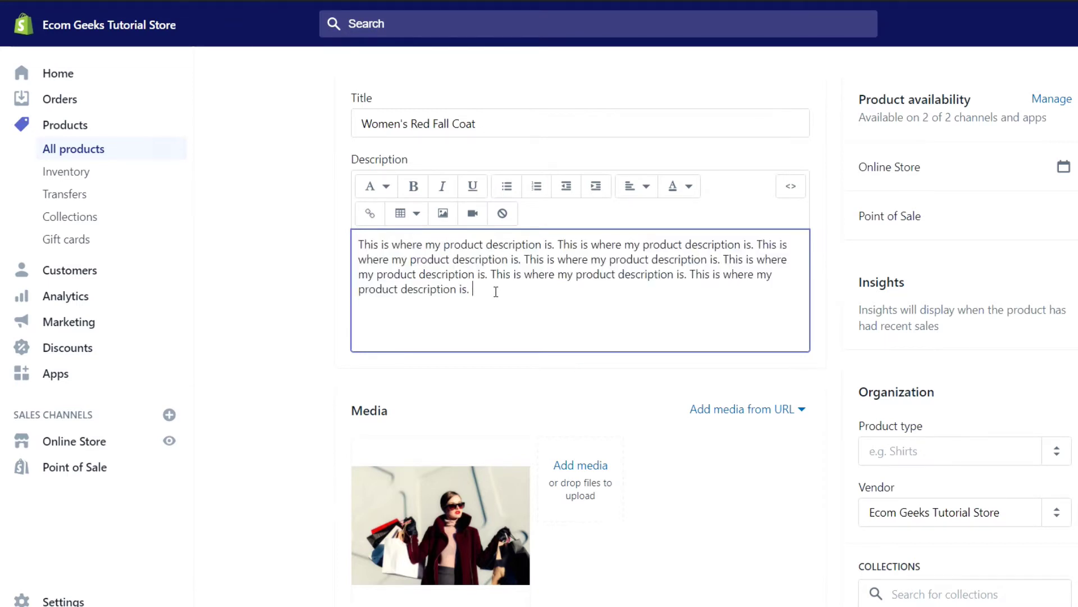
scroll(496, 291, down, 10)
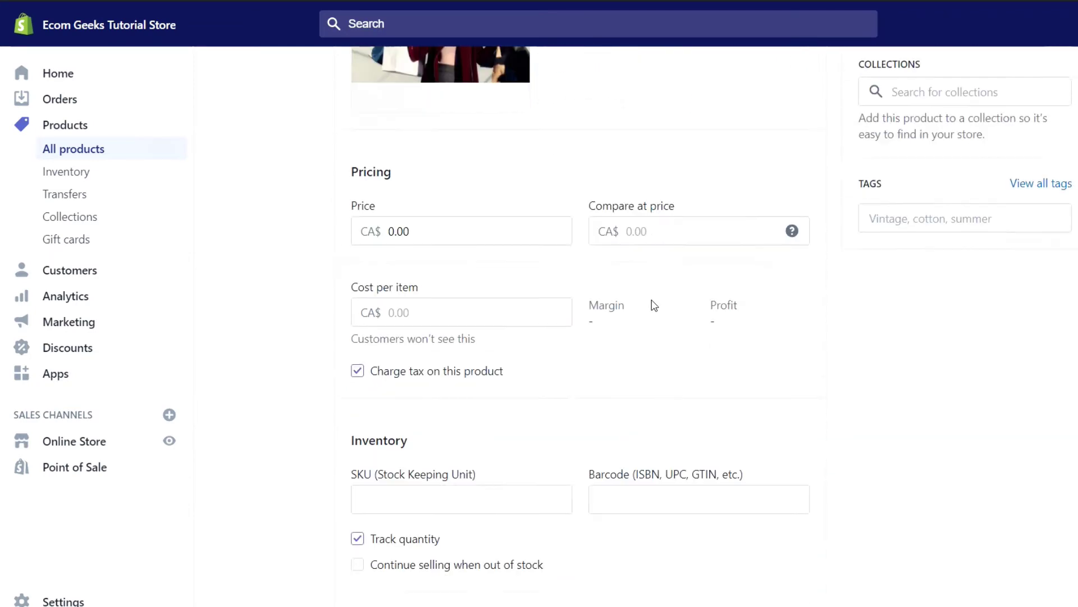
scroll(655, 305, down, 12)
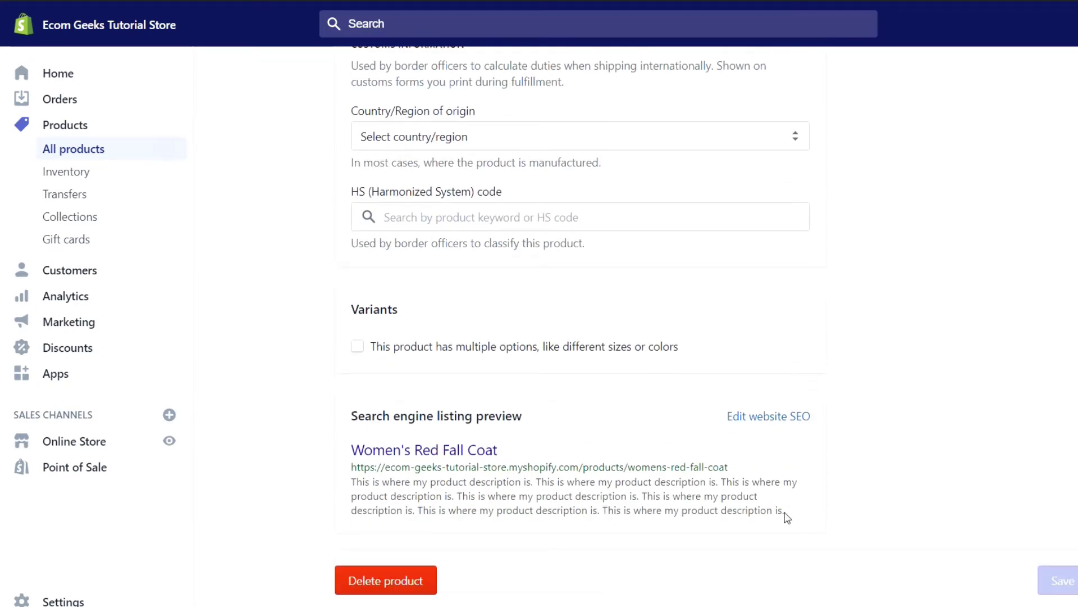
drag(785, 515, 345, 452)
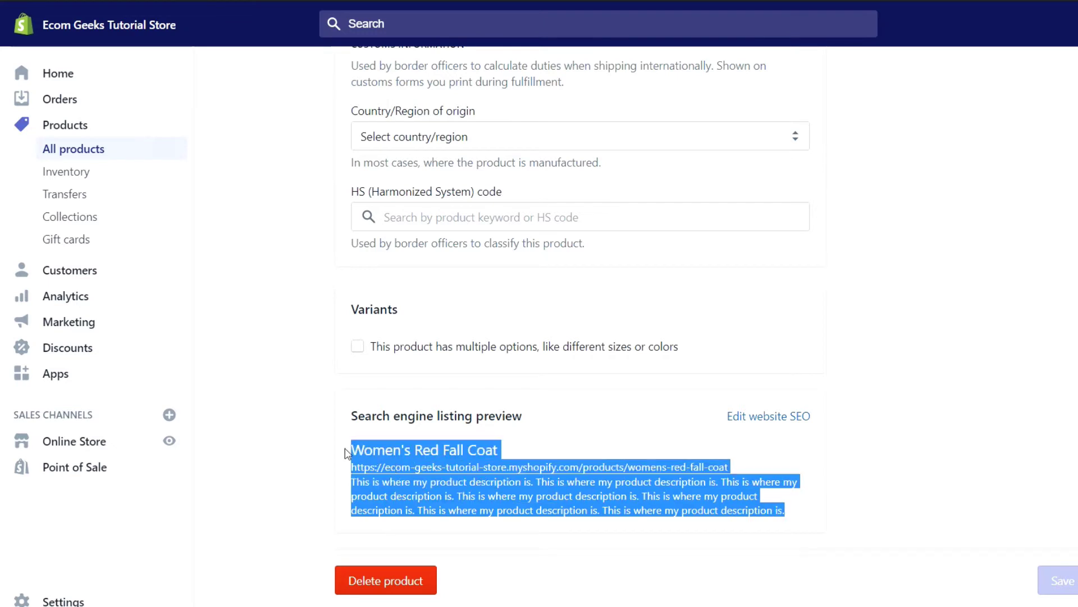
click(517, 442)
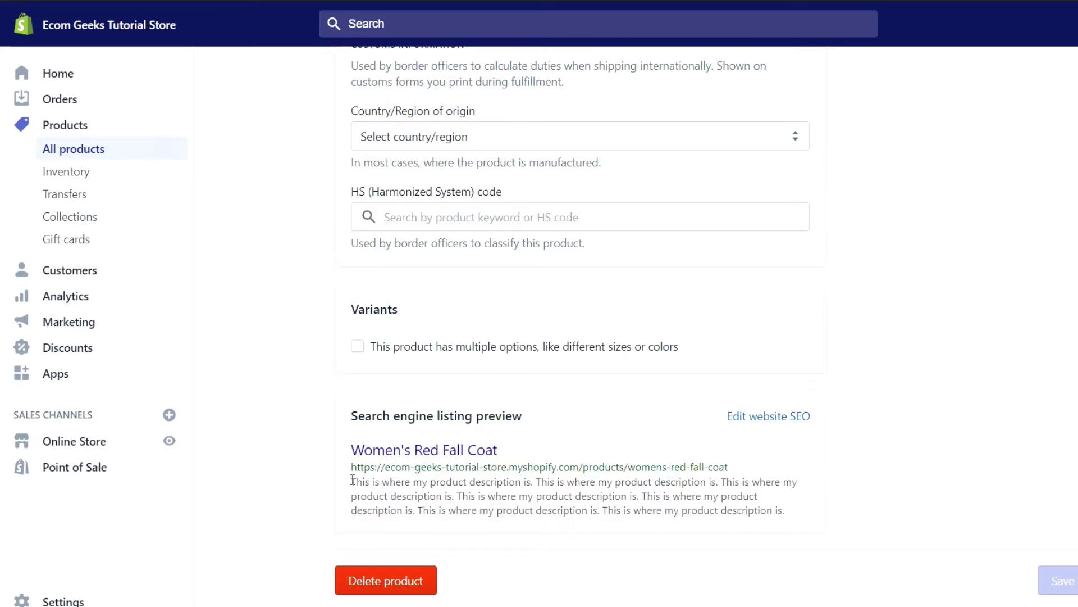
drag(353, 479, 830, 516)
click(899, 492)
scroll(893, 491, up, 20)
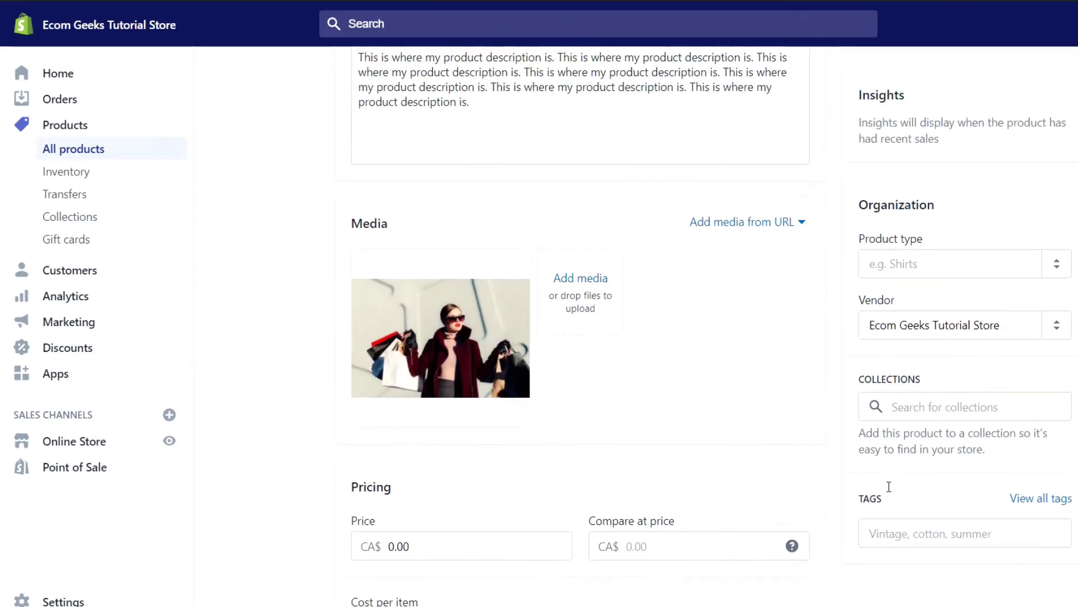
scroll(508, 423, down, 20)
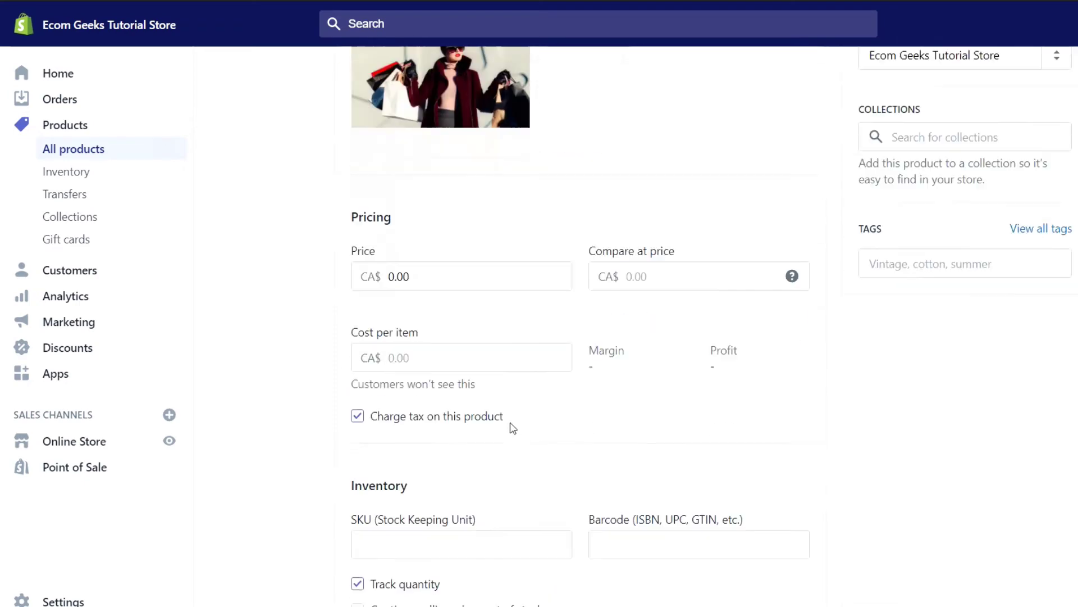
scroll(782, 432, down, 5)
scroll(685, 414, up, 1)
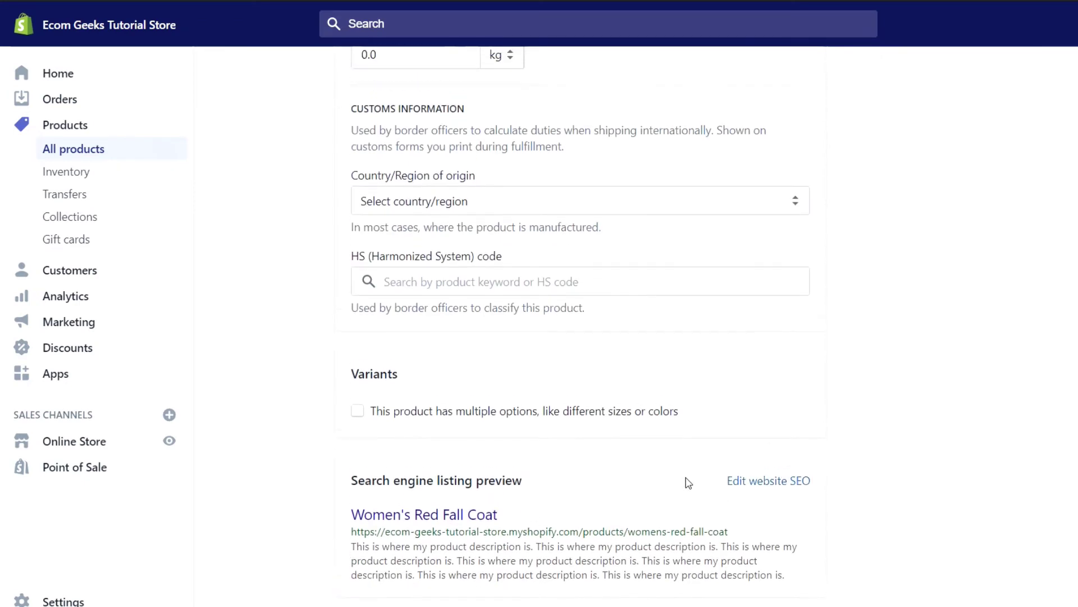
scroll(662, 510, down, 1)
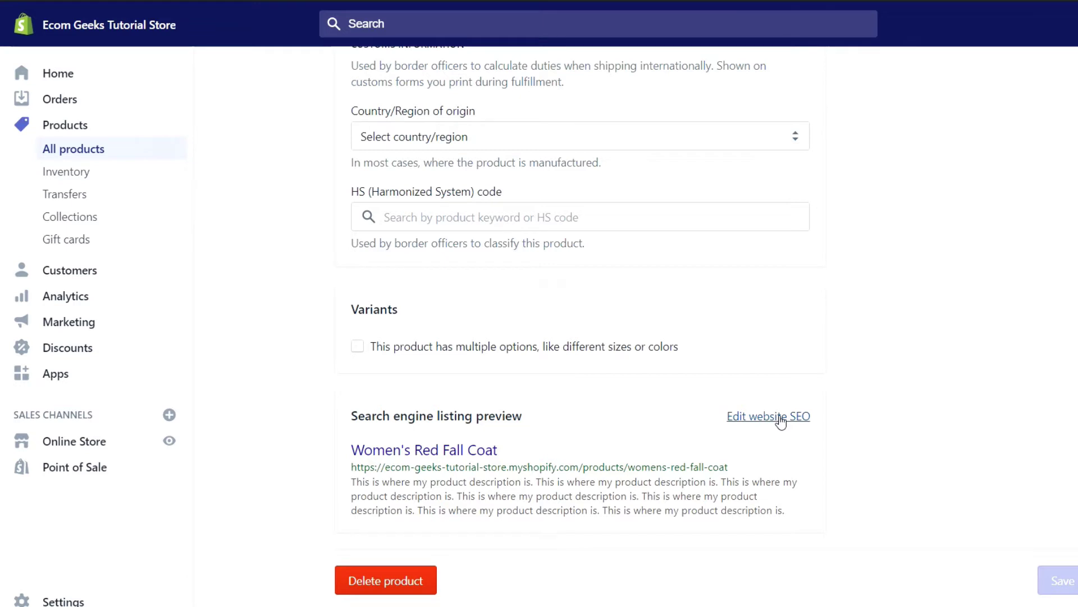
click(781, 421)
Highlight the meta description's last sentences, then replace it with the RED COAT keyword list ending NEXT DAY DELIVERY.
scroll(545, 422, down, 5)
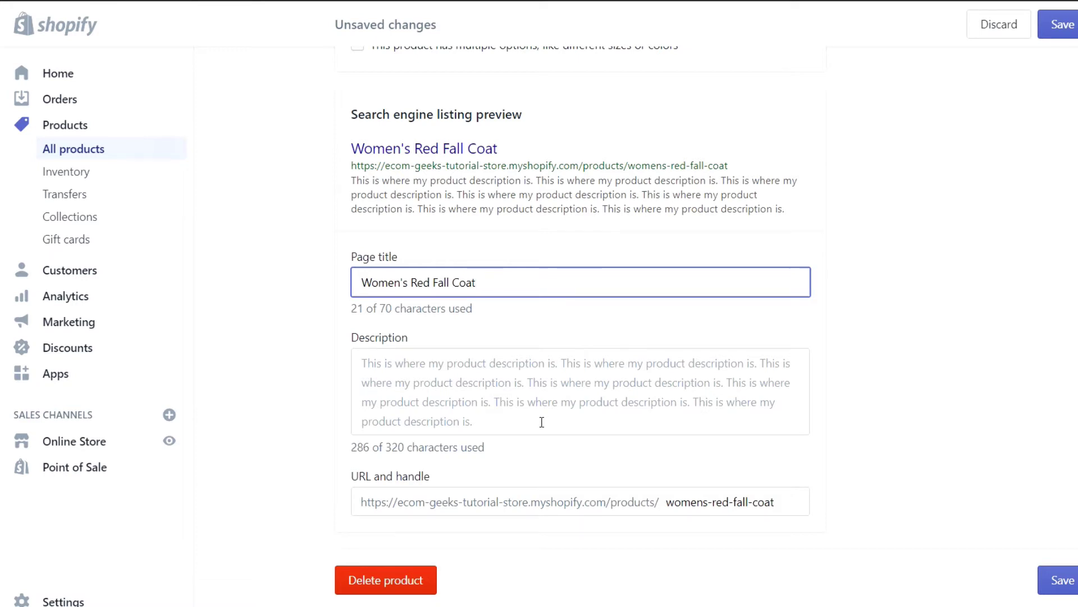
click(542, 421)
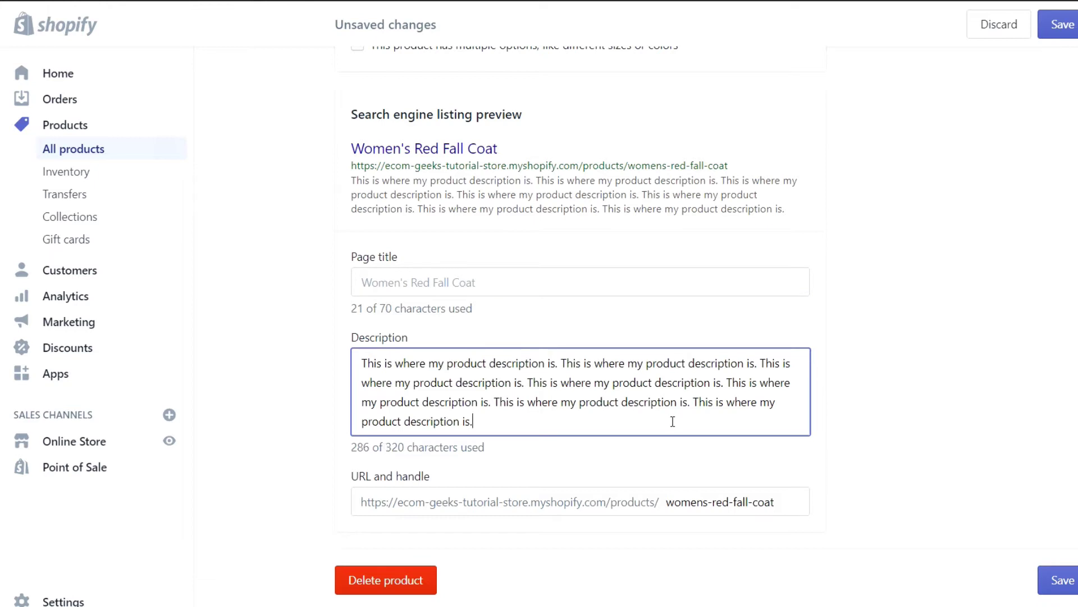
drag(672, 421, 726, 382)
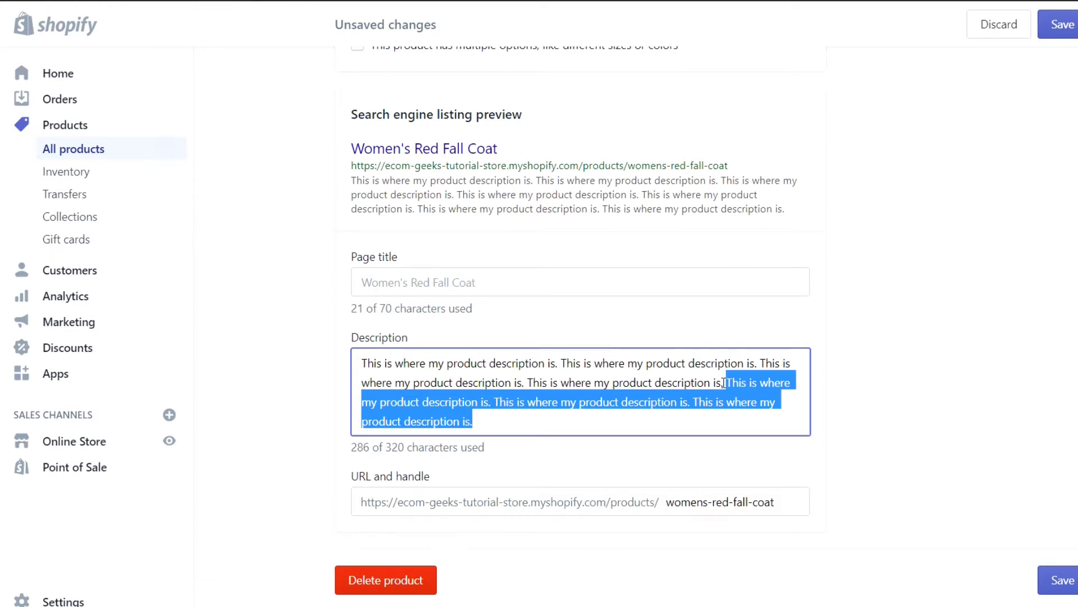
click(724, 382)
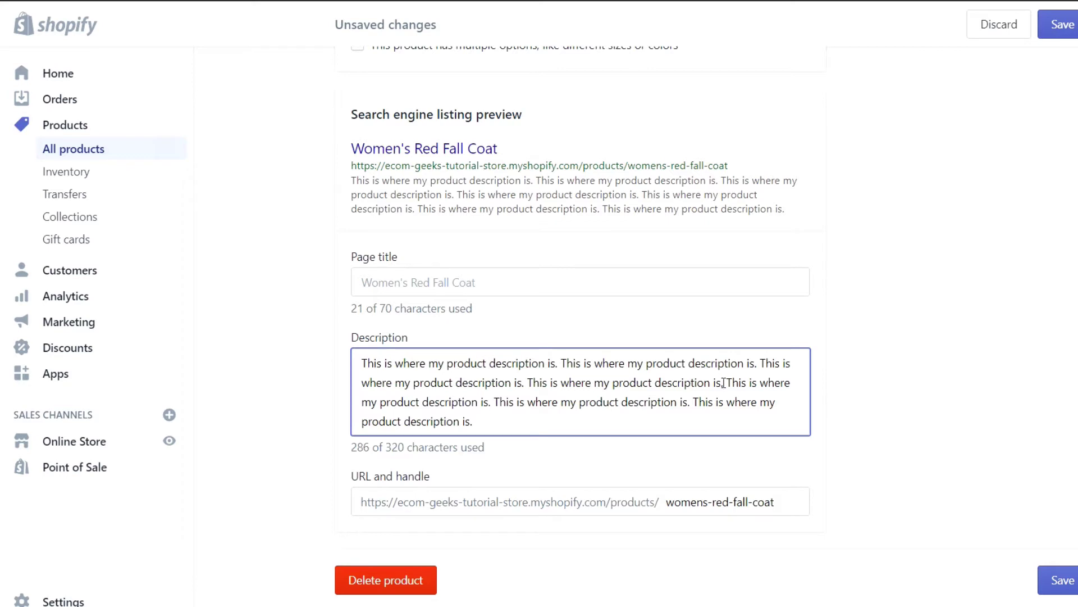
key(ctrl+a)
text(RED COAT, HIGH STYLE, CERTIFIED FAIRTRADE, SALE, ON SALE, US MADE, FREE SHIPPING, NEXT DAY DELIVERY)
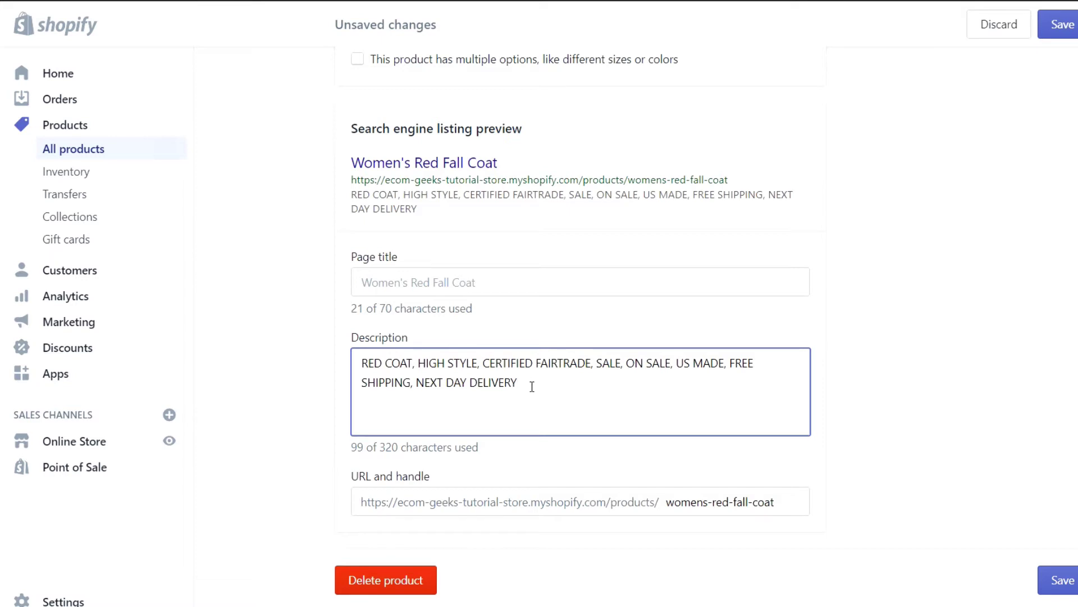
Swap the keyword list for a 136-character description of the warm, stylish, Fairtrade red coat.
key(ctrl+a)
text(This beautiful coat was crafted with care so that each piece is perfect.)
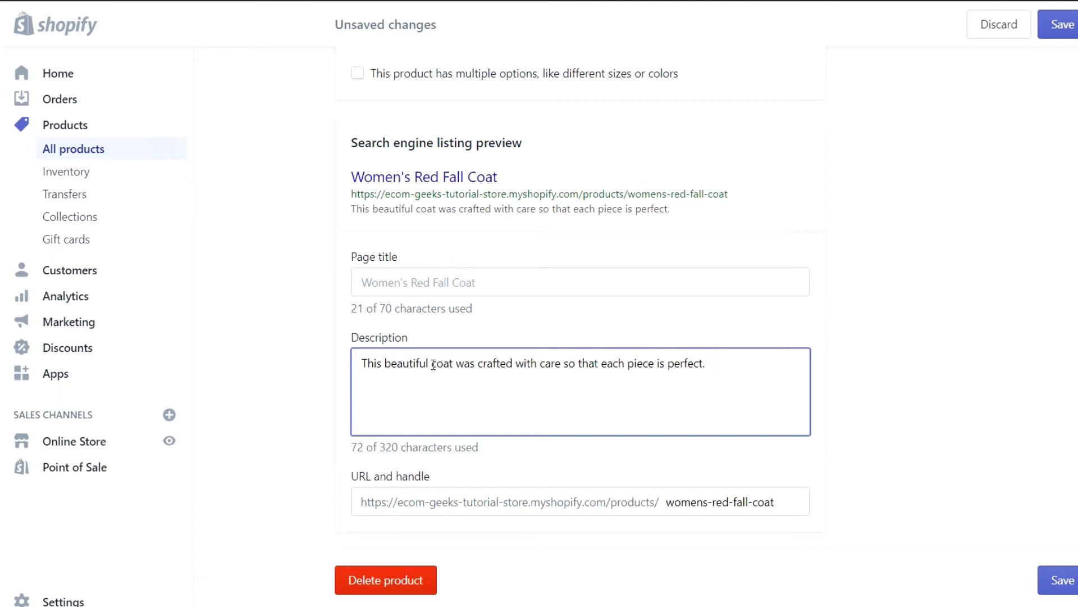
mouse_move(433, 364)
mouse_down()
mouse_move(460, 363)
mouse_move(451, 363)
mouse_up()
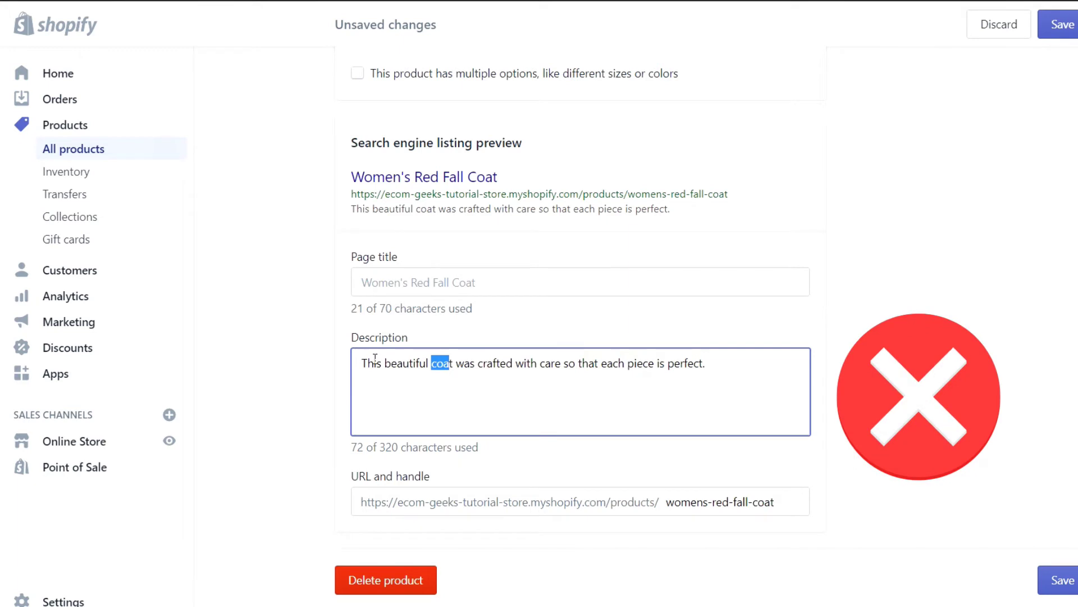
click(722, 366)
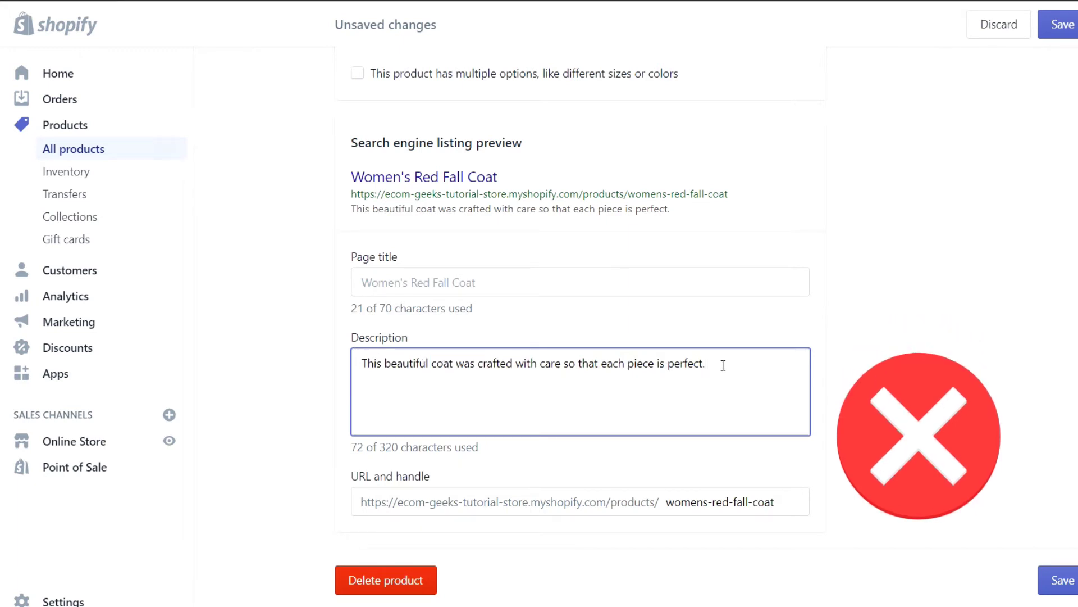
key(ctrl+a)
text(This red fall womans coat will keep you as warm as it will stylish. Rest easy knowing all our high style fashion is certified Fairtrade.)
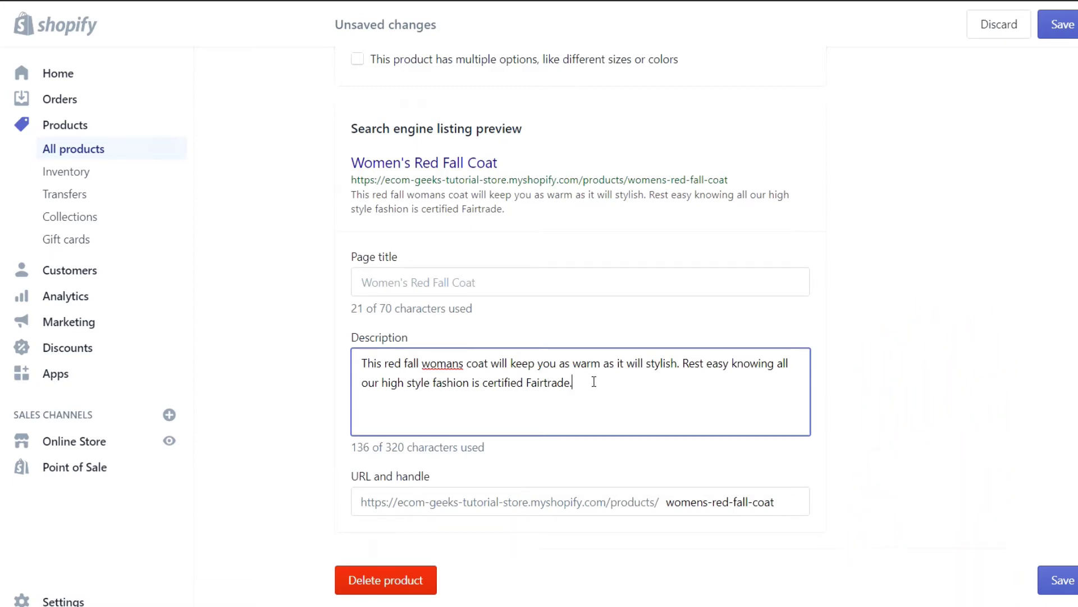
Highlight the 136 of 320 character count under the new description, then deselect it.
drag(370, 448, 353, 449)
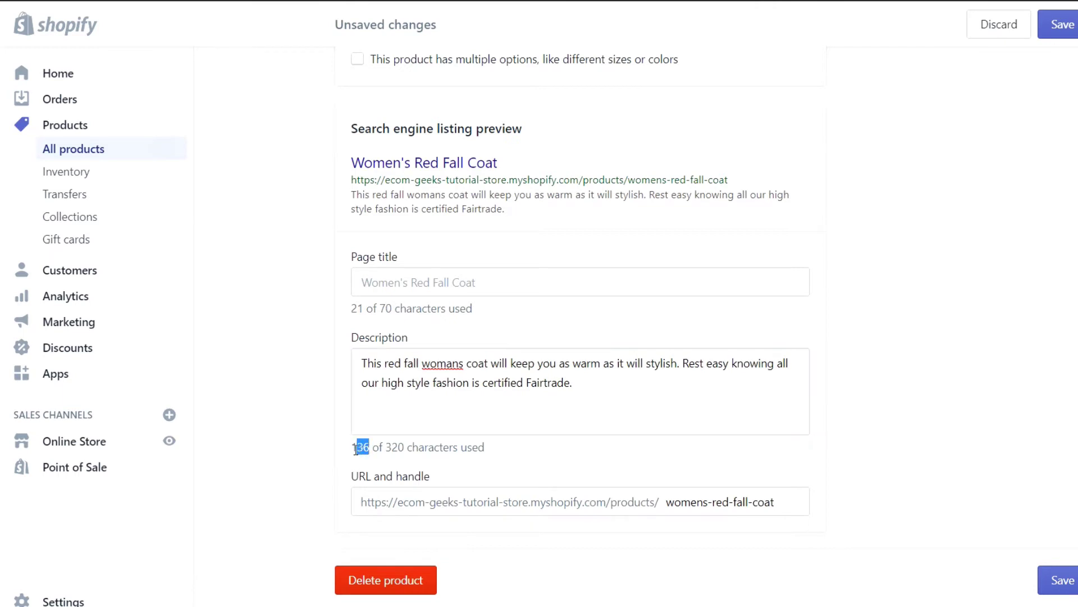
click(587, 385)
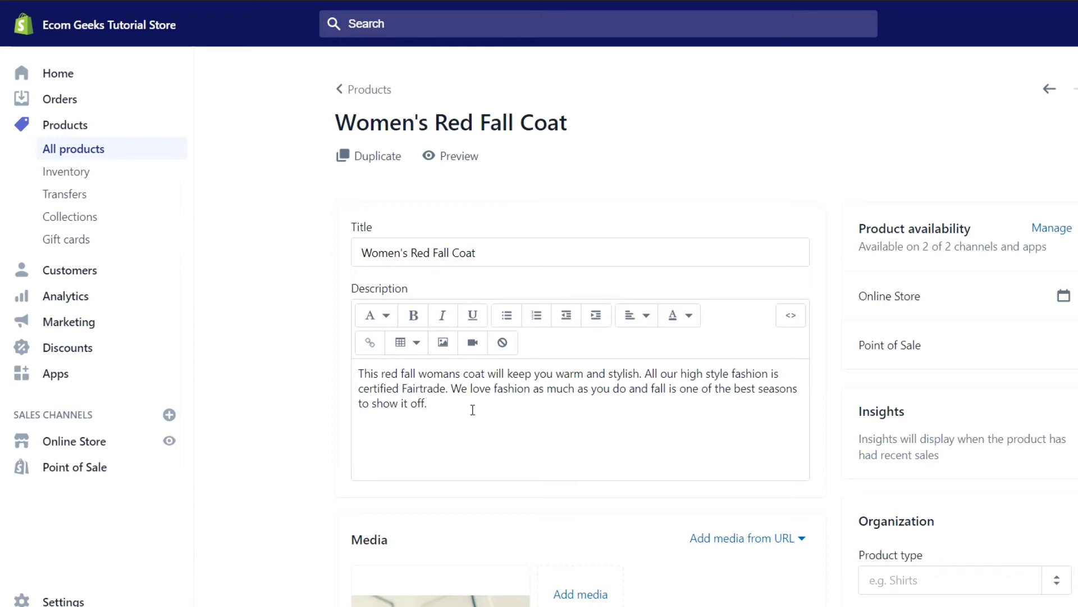
click(473, 410)
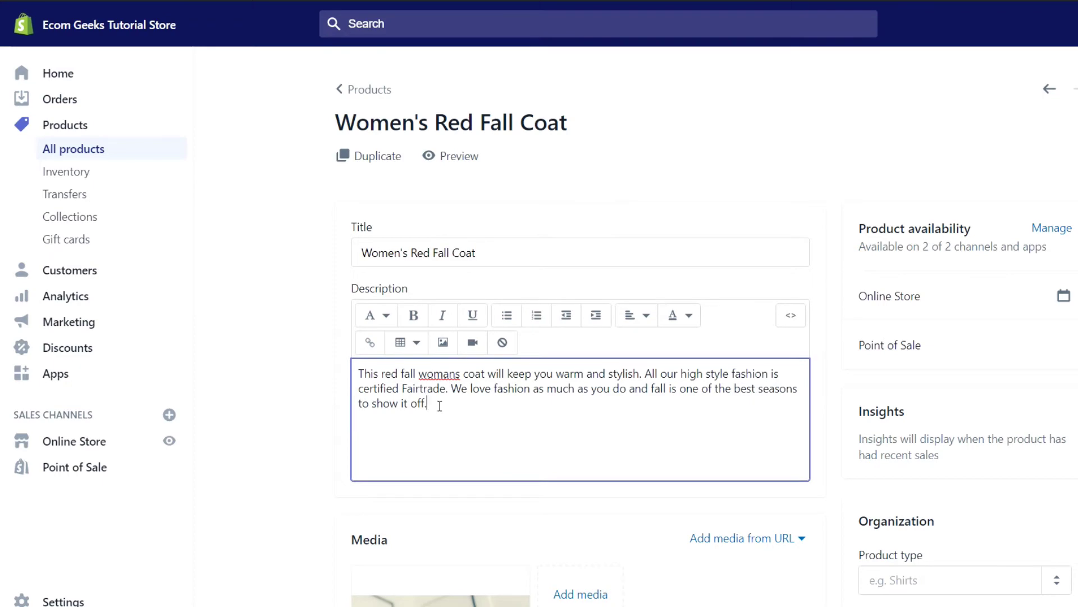
drag(438, 404, 362, 374)
click(353, 372)
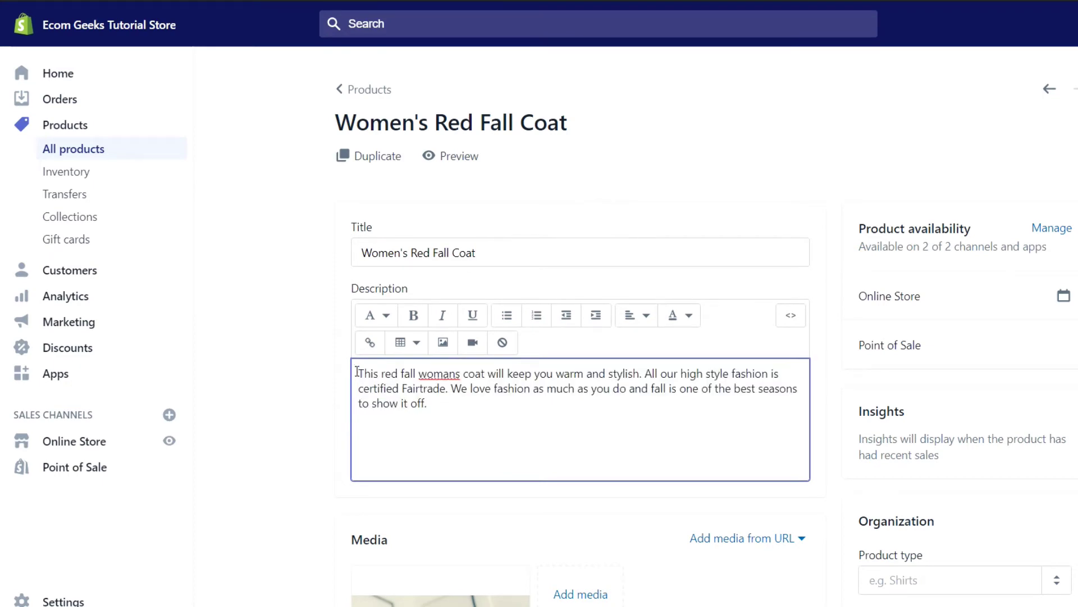
click(316, 378)
scroll(315, 378, down, 20)
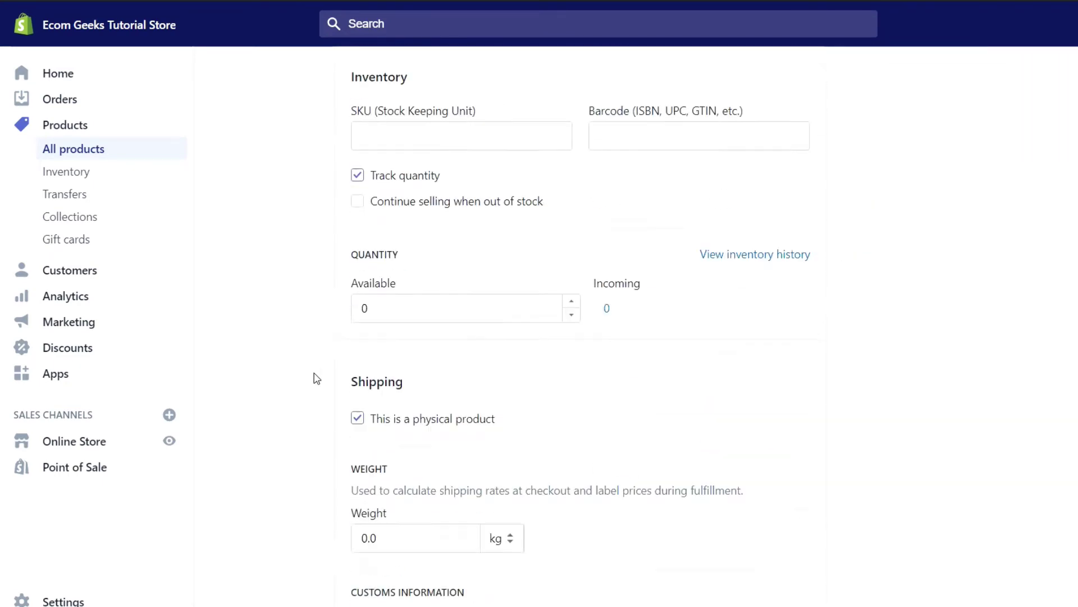
scroll(316, 379, down, 4)
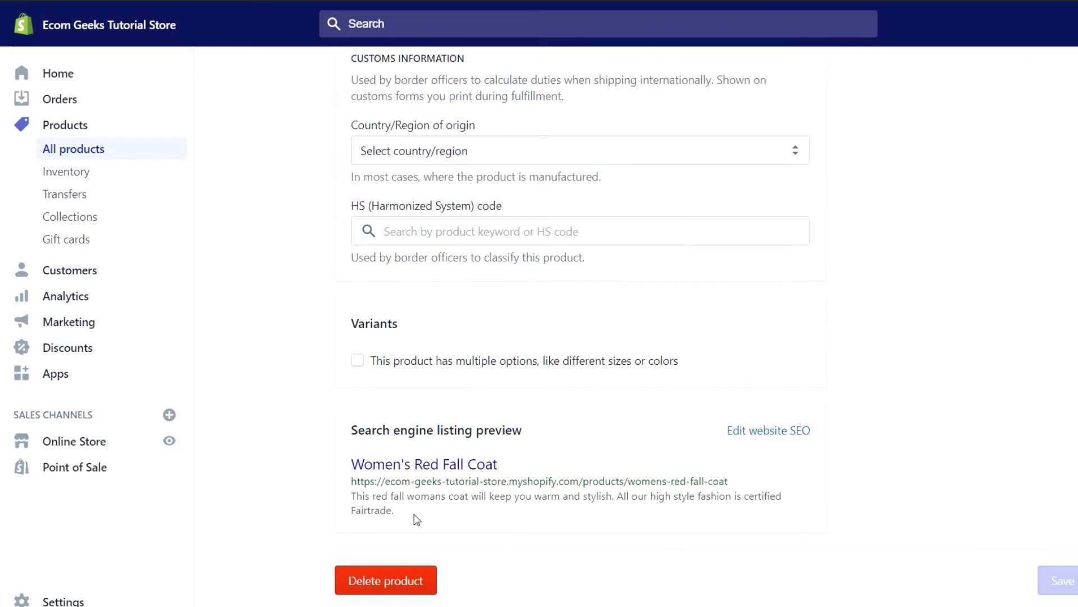
scroll(402, 516, up, 1)
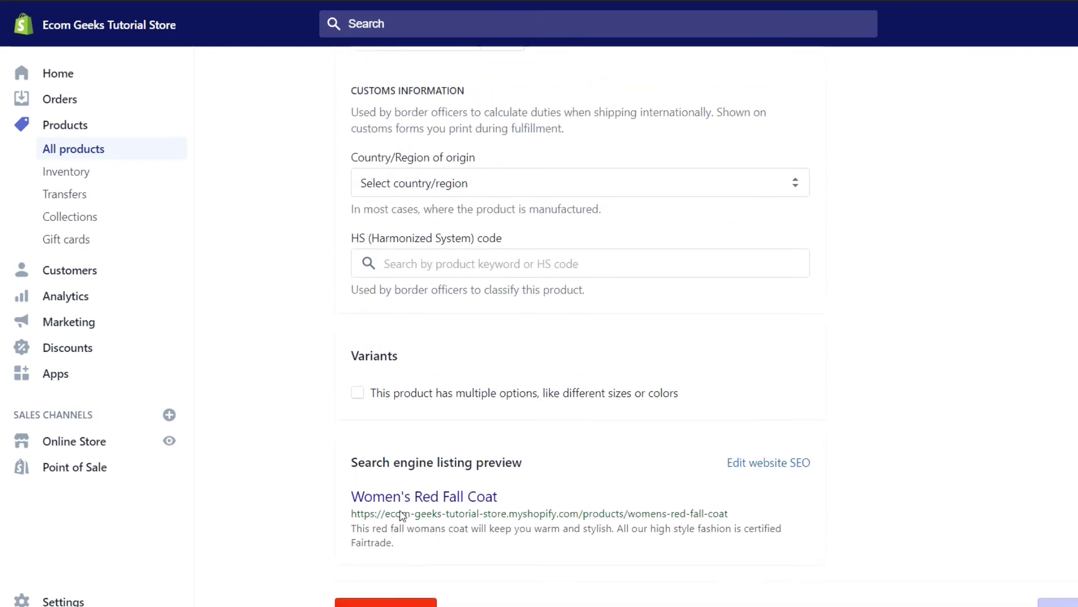
scroll(357, 510, up, 20)
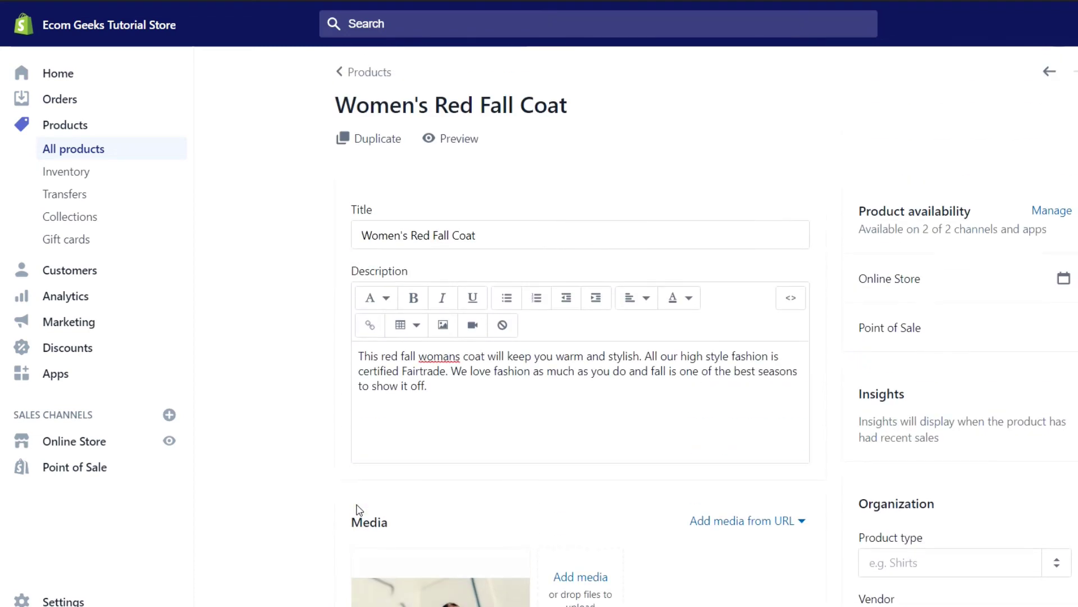
scroll(357, 510, up, 1)
double_click(448, 389)
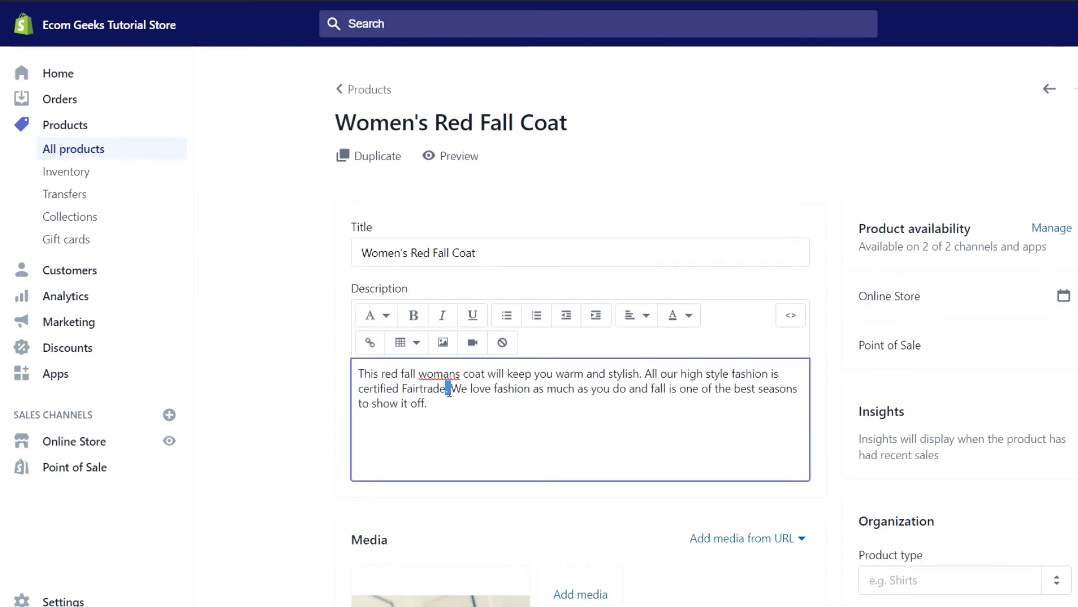
click(400, 380)
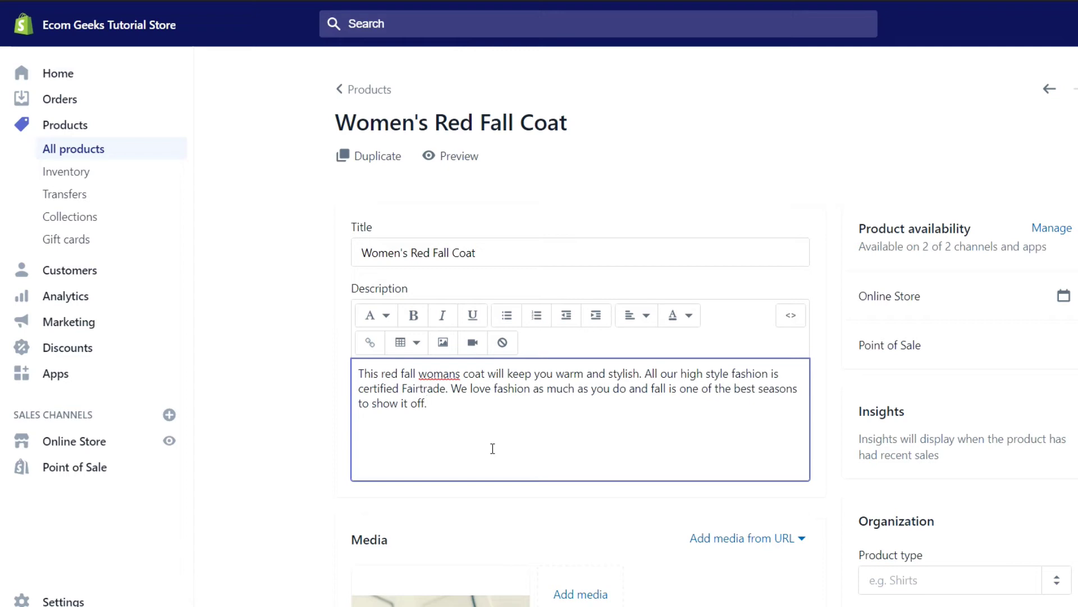
scroll(493, 448, down, 20)
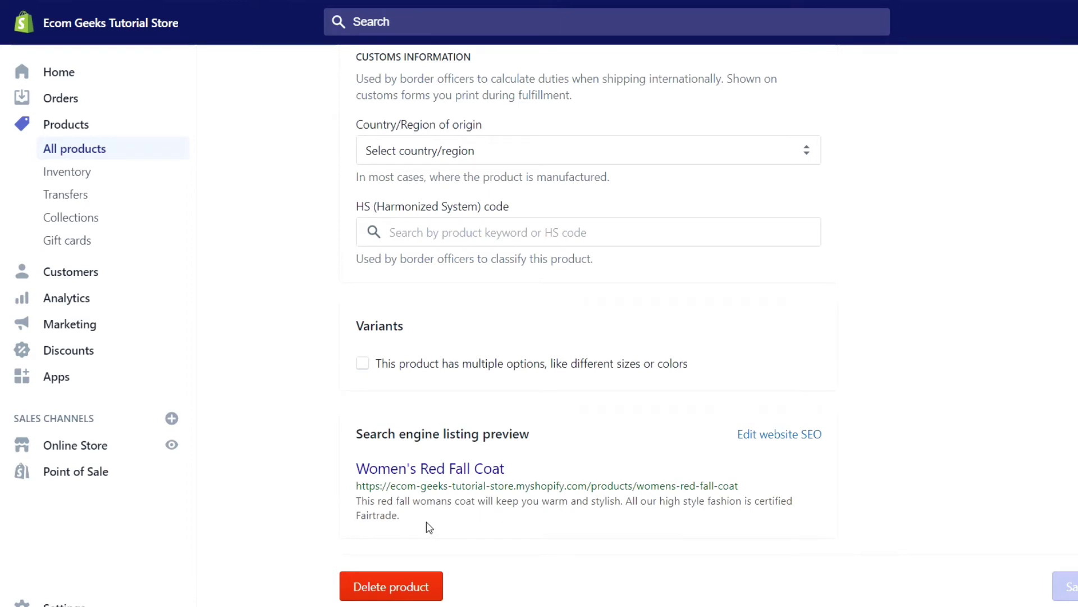
scroll(430, 527, up, 20)
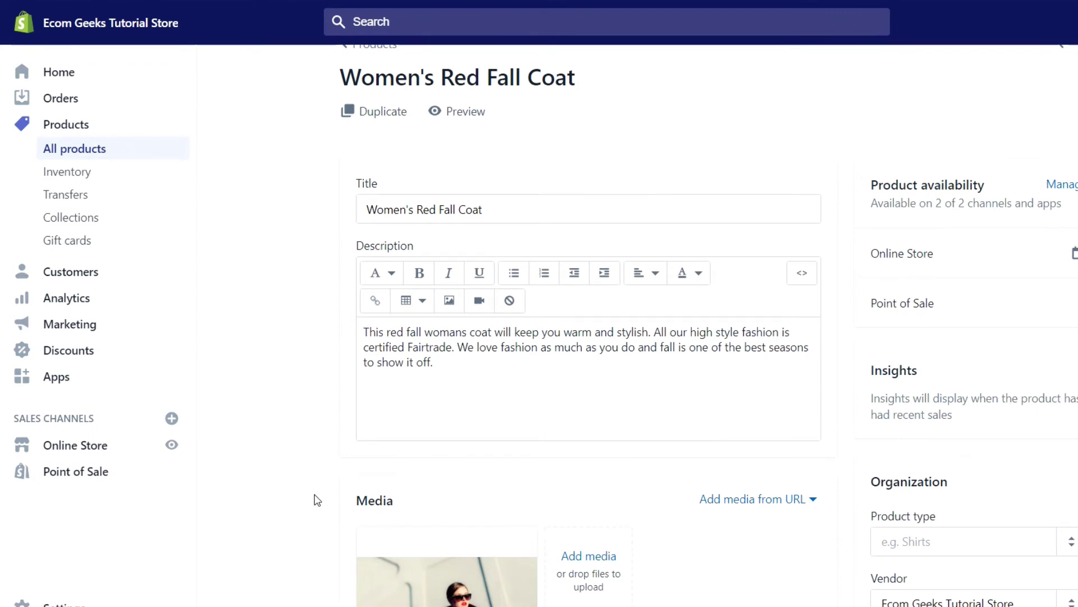
click(89, 445)
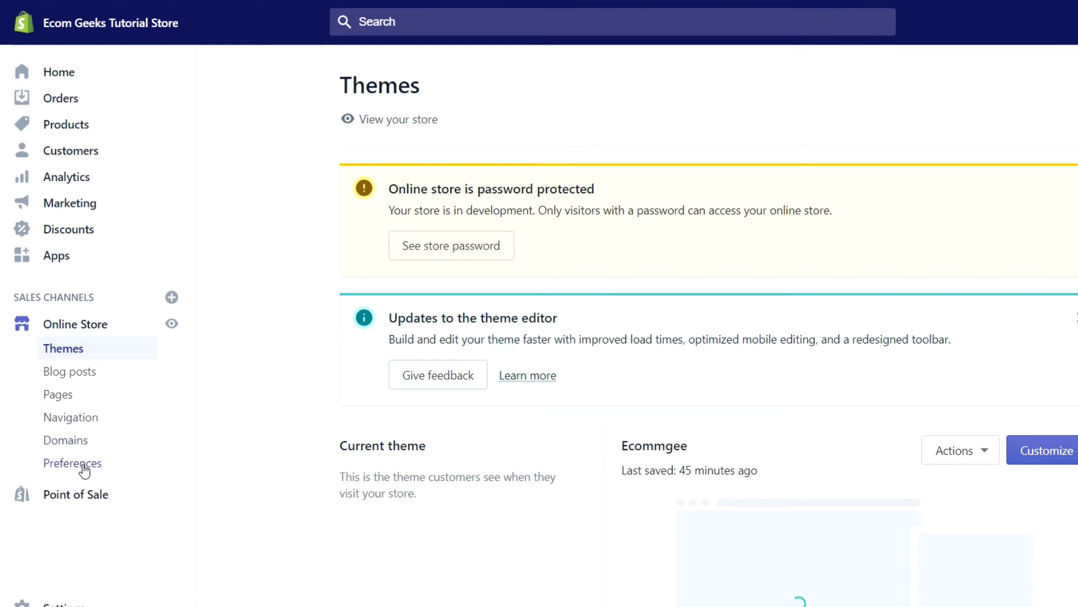
Open Online Store Preferences and highlight the homepage title and the full homepage meta description.
click(83, 466)
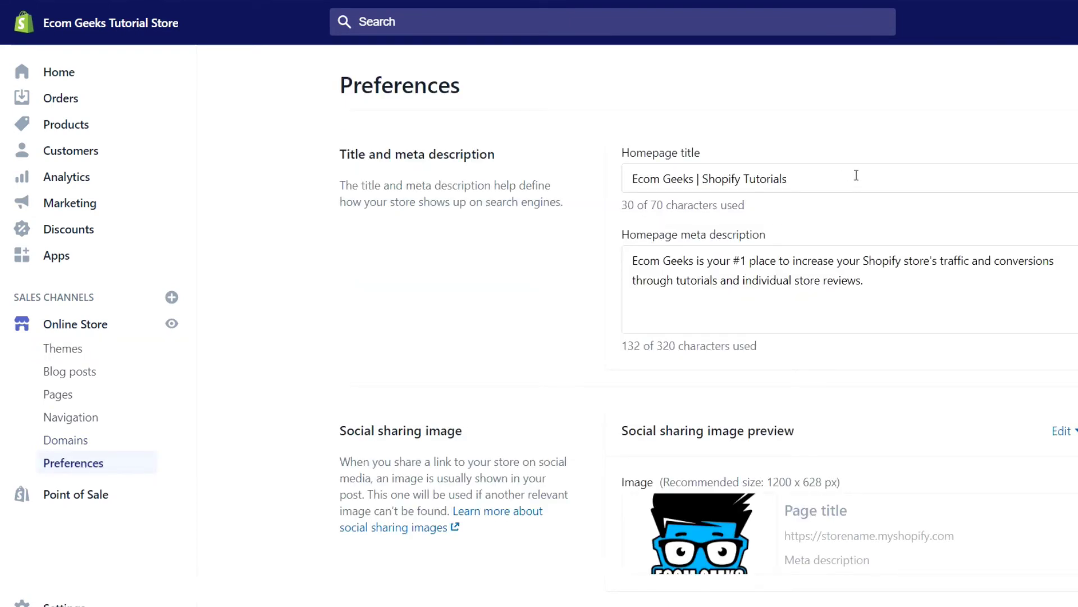
drag(868, 176, 573, 174)
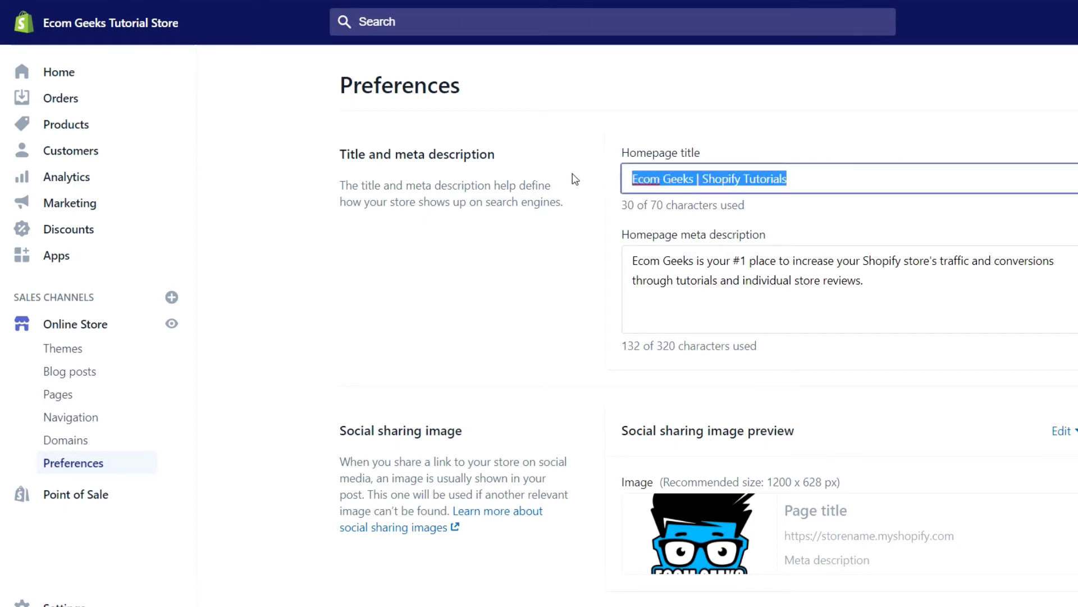
click(887, 291)
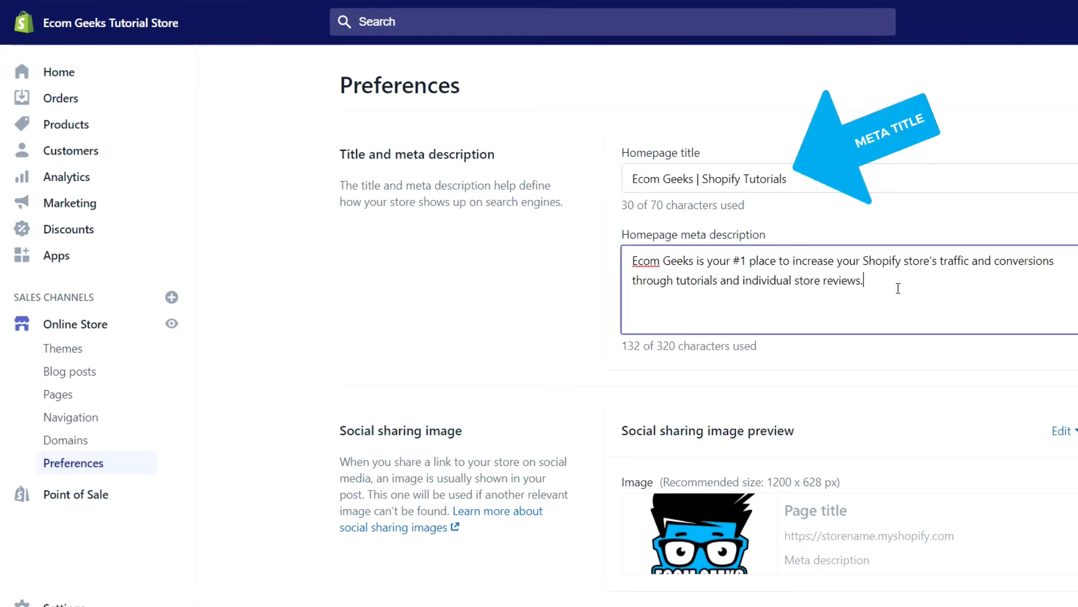
drag(898, 288, 560, 260)
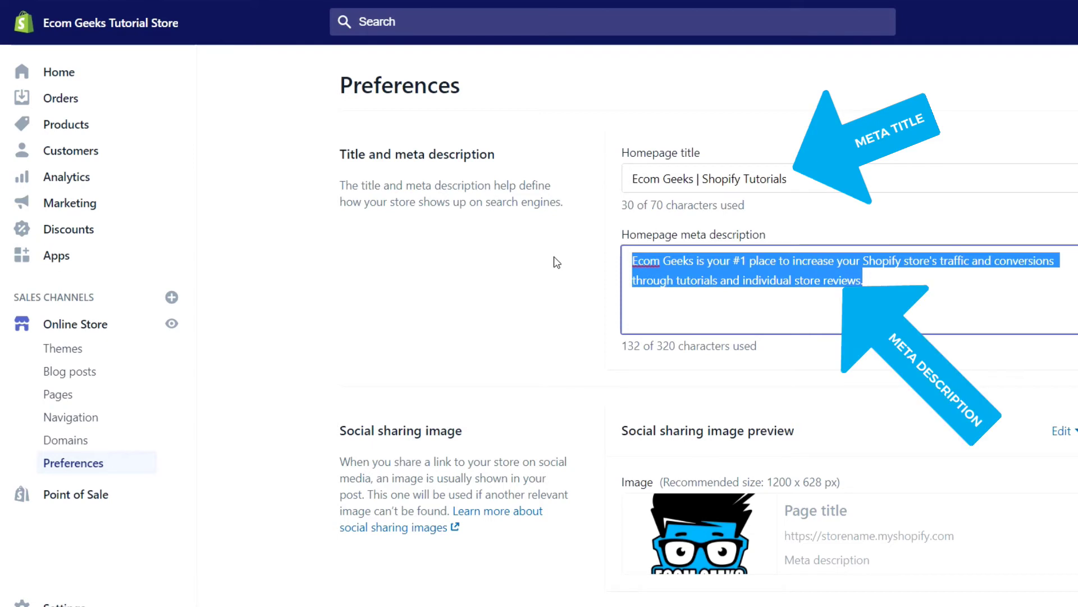
click(556, 263)
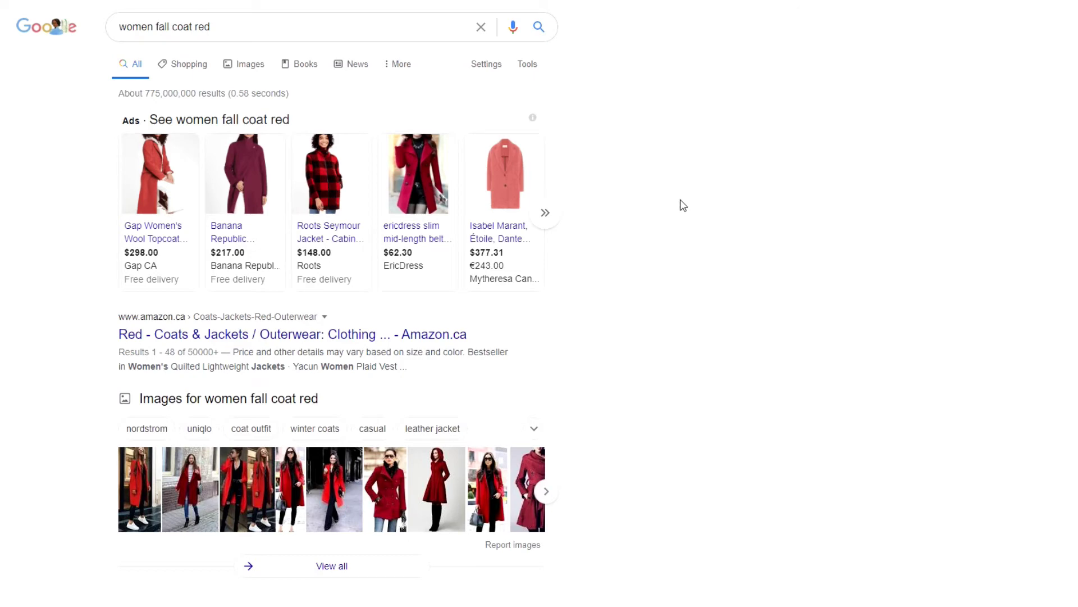
Scroll the 'women fall coat red' results, then browse the Images results.
scroll(681, 205, down, 5)
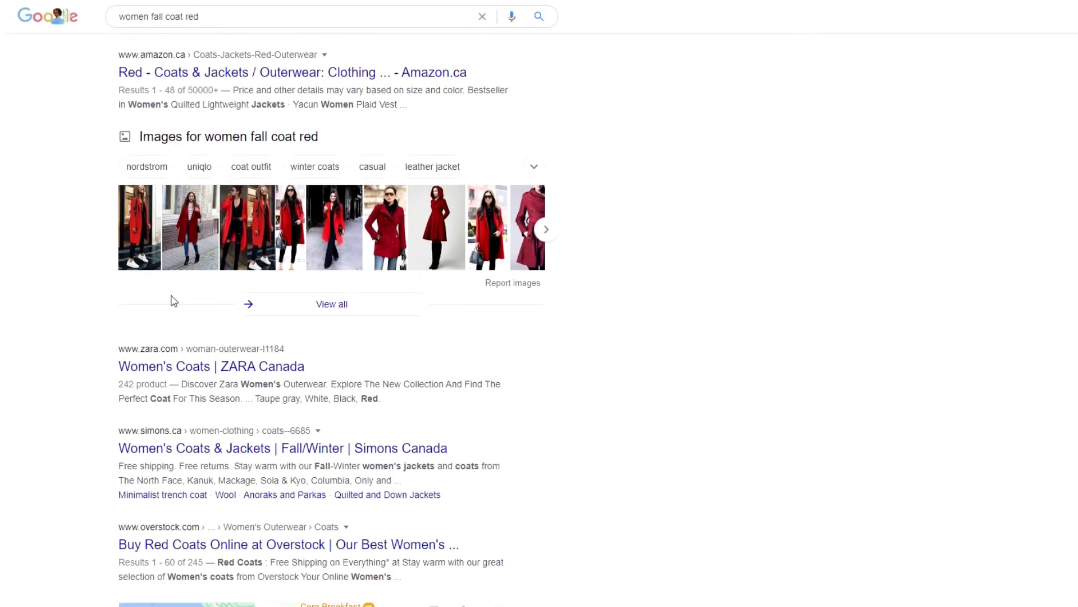
scroll(539, 304, up, 3)
scroll(573, 305, up, 2)
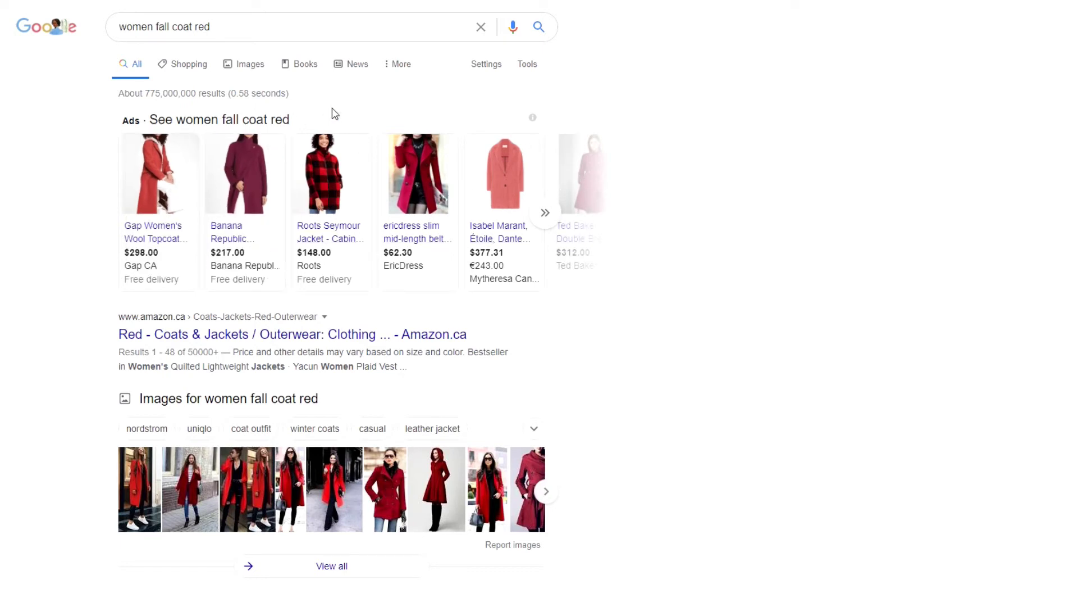
click(248, 66)
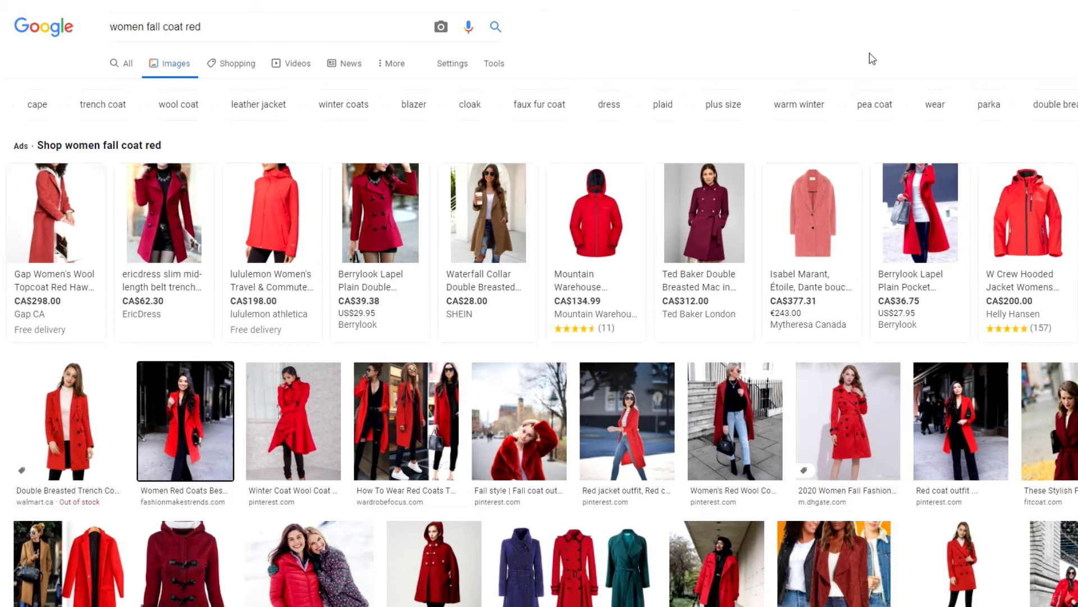
scroll(873, 59, down, 2)
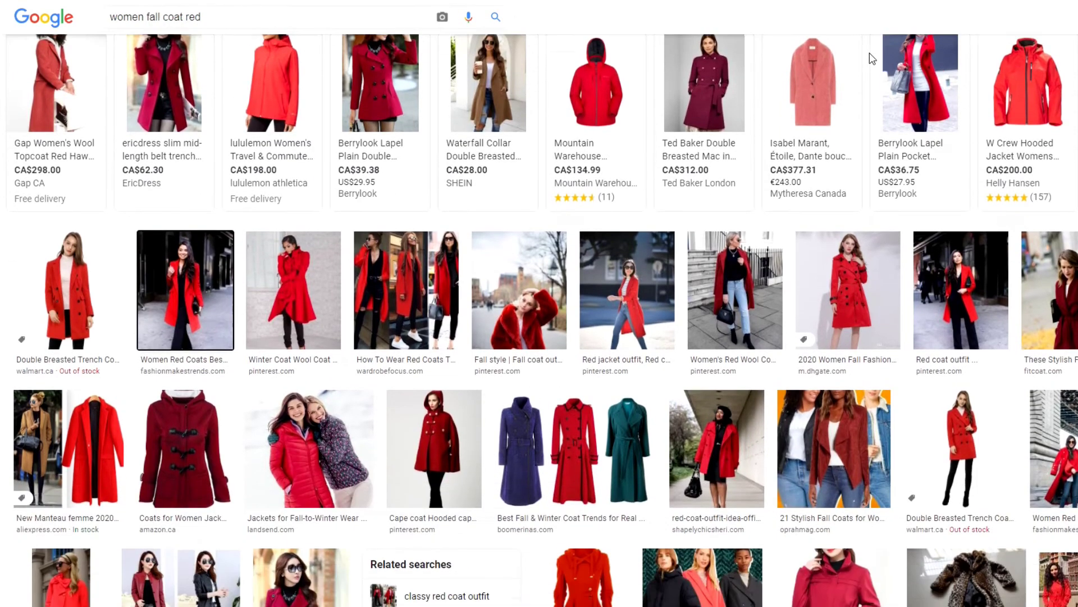
Inspect the red coat image thumbnail in DevTools and reveal its full img alt text.
right_click(840, 285)
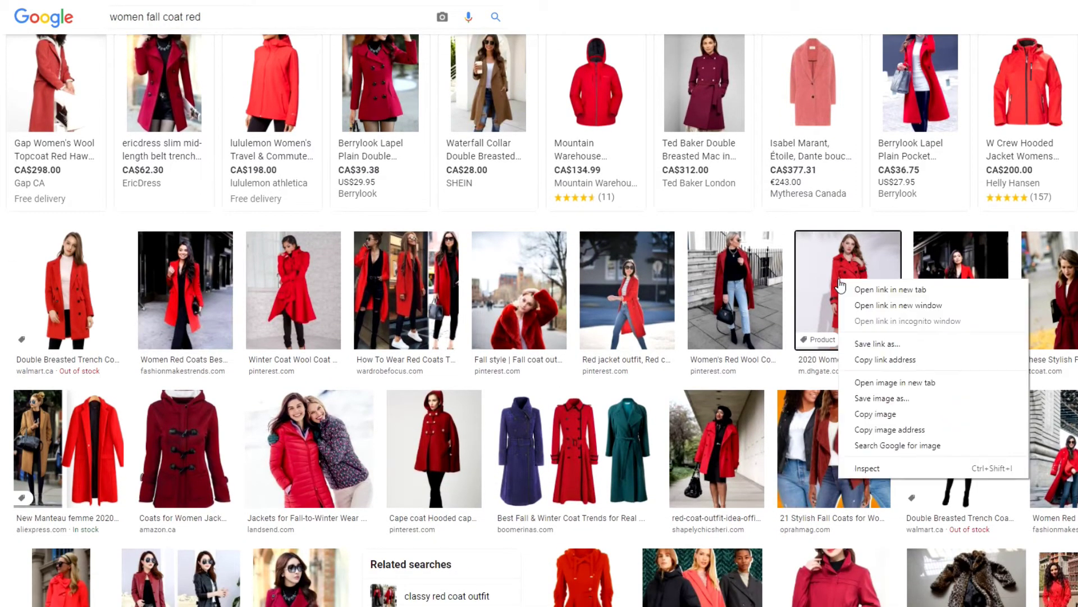
click(877, 470)
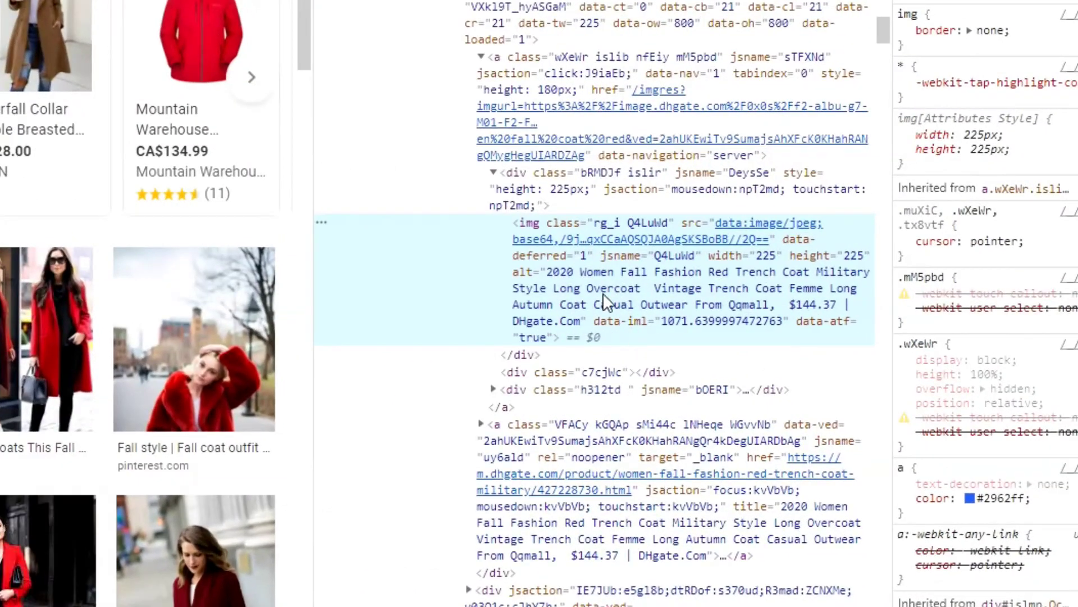
double_click(588, 271)
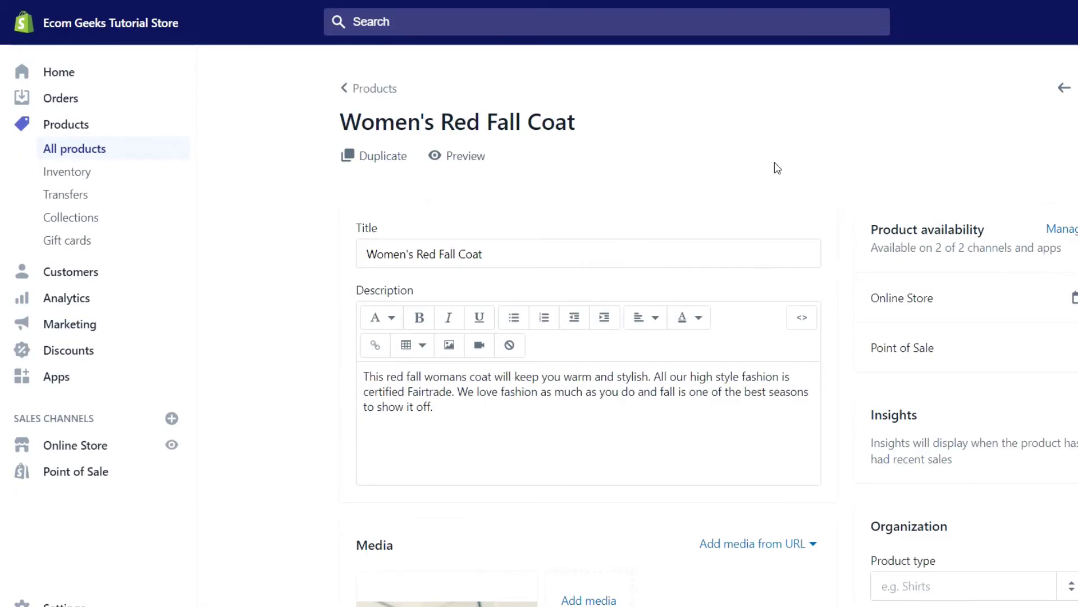
Paste the warm, stylish, Fairtrade red coat description as the product photo's alt text and save it.
scroll(777, 168, down, 5)
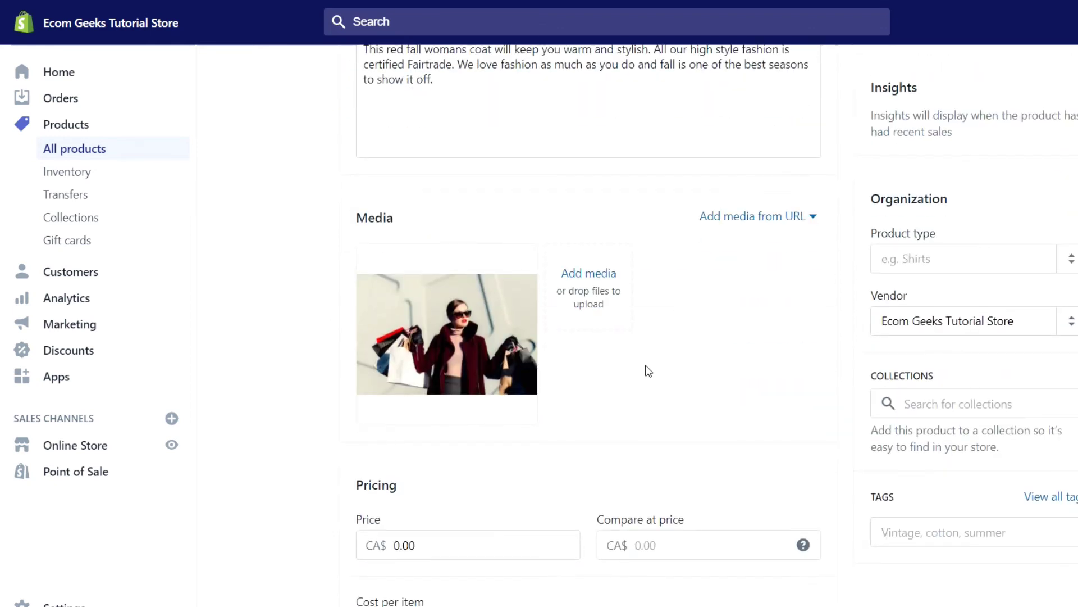
click(449, 329)
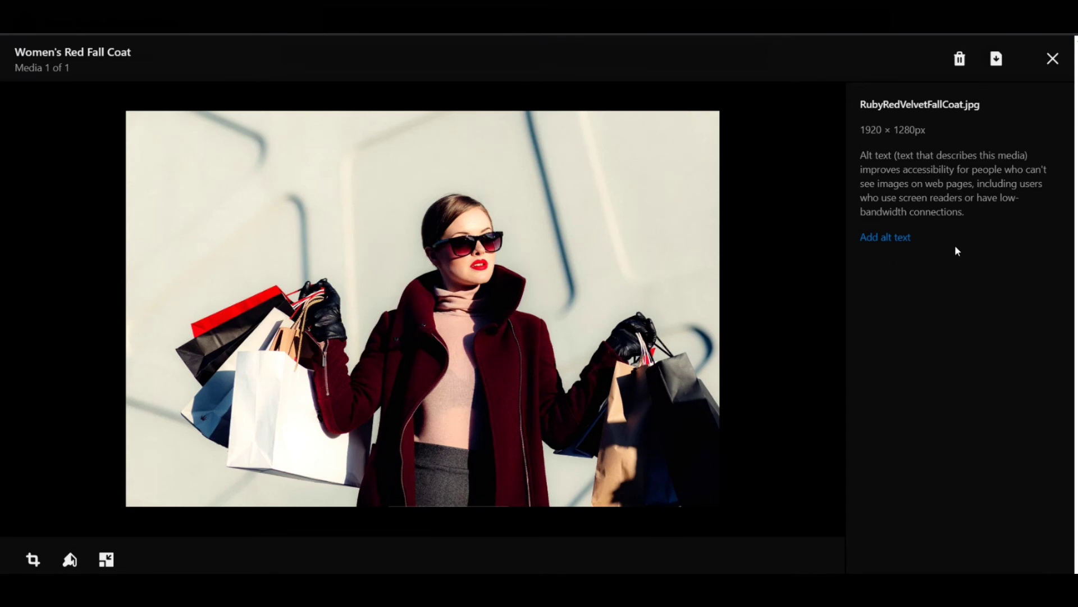
click(891, 238)
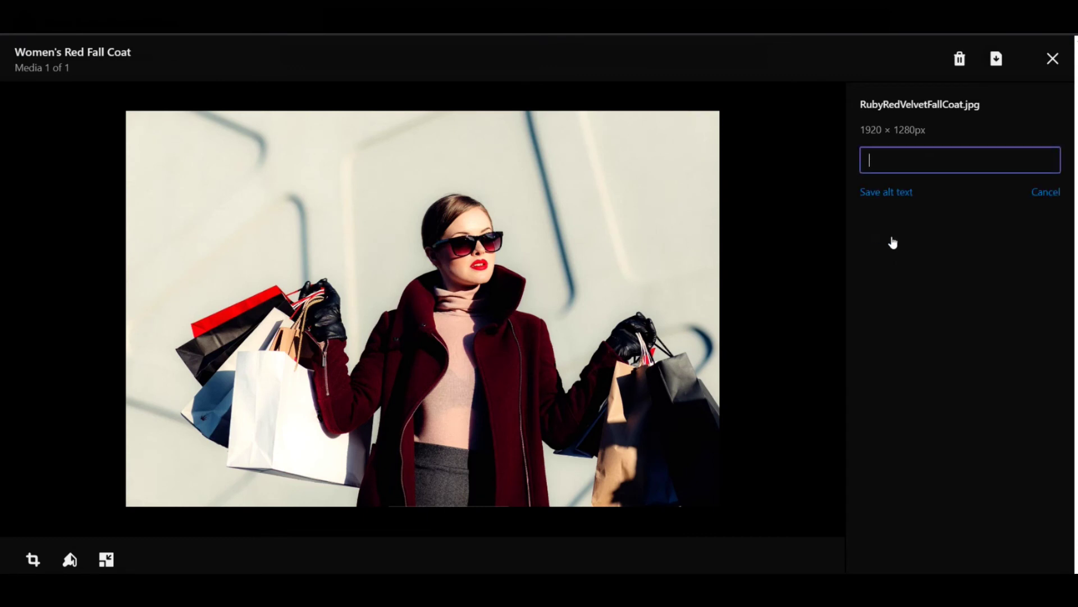
key(ctrl+v)
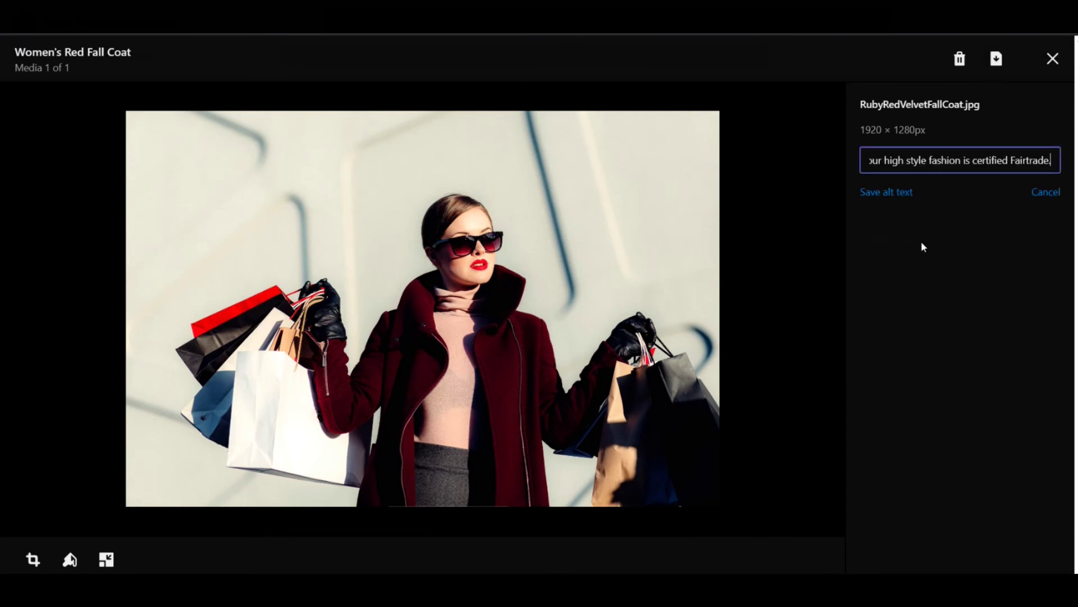
click(893, 193)
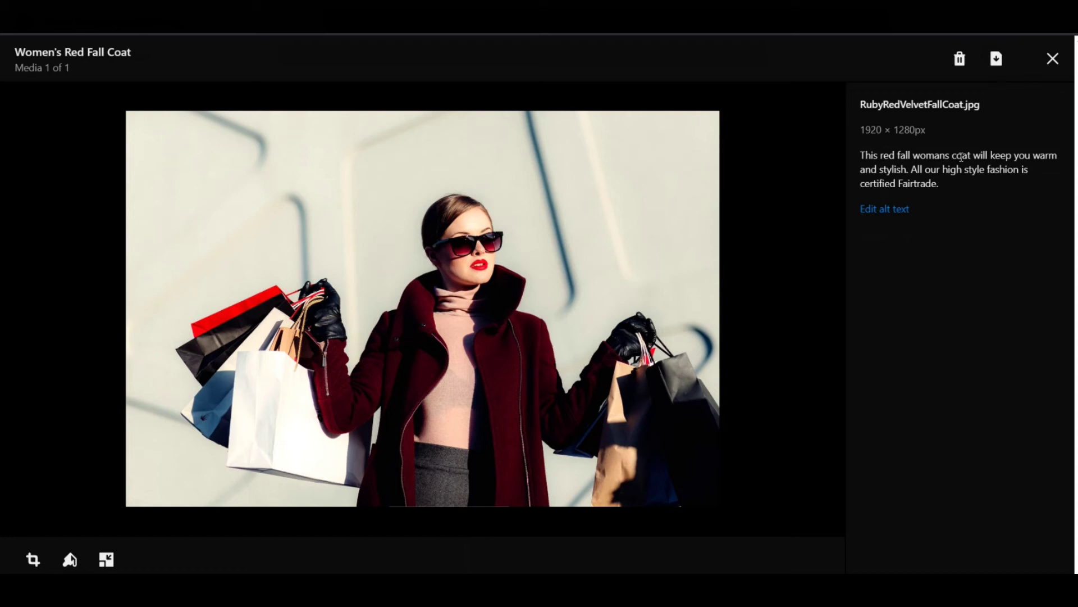
click(1051, 58)
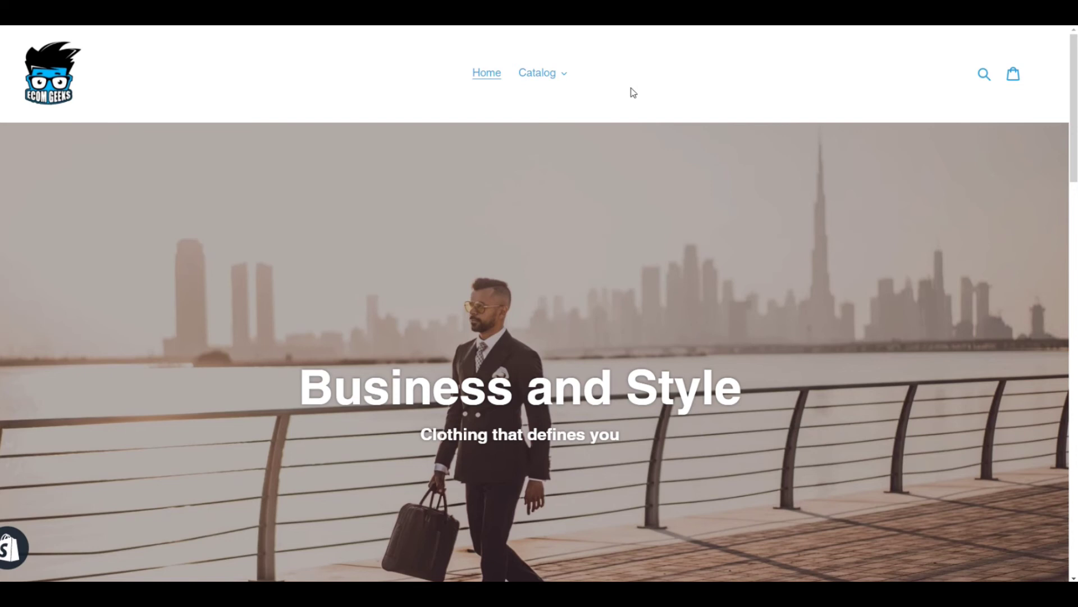
Show the storefront's Catalog dropdown categories.
click(564, 80)
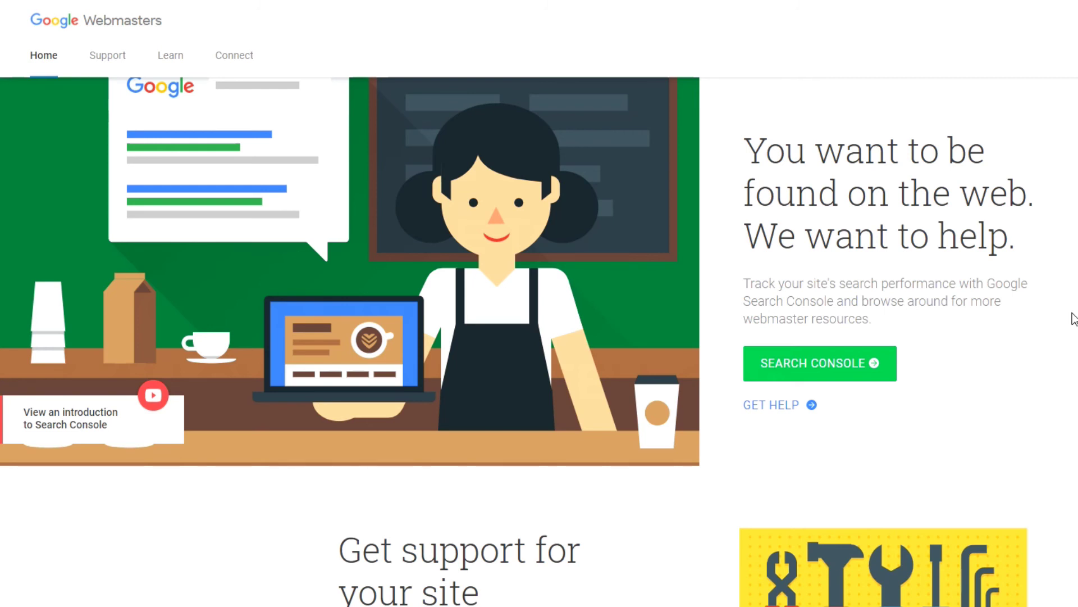
Add a URL-prefix Search Console property using the pasted store address.
click(824, 364)
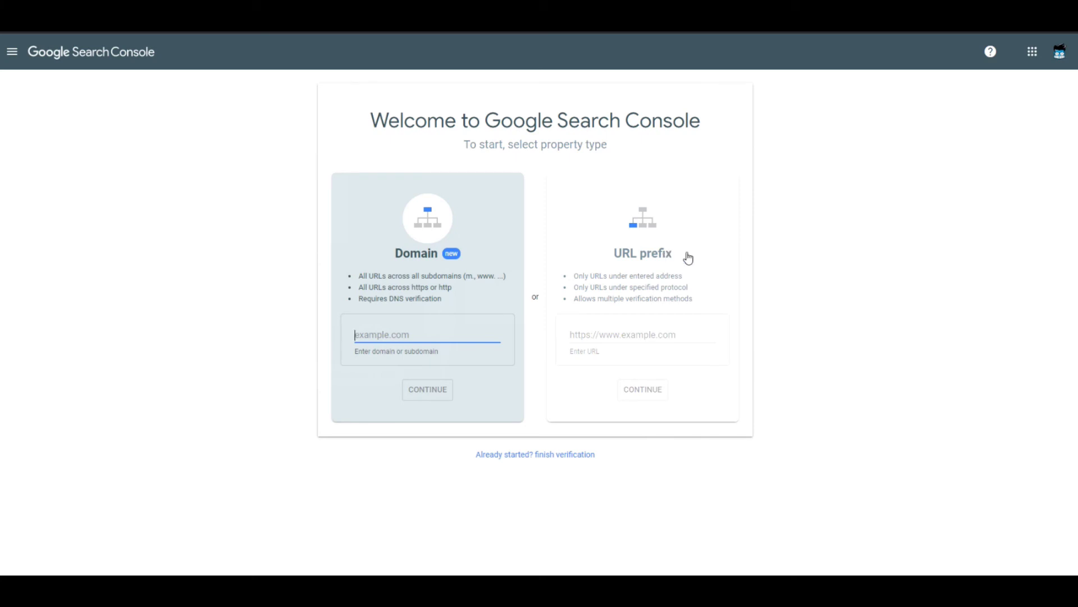
click(689, 257)
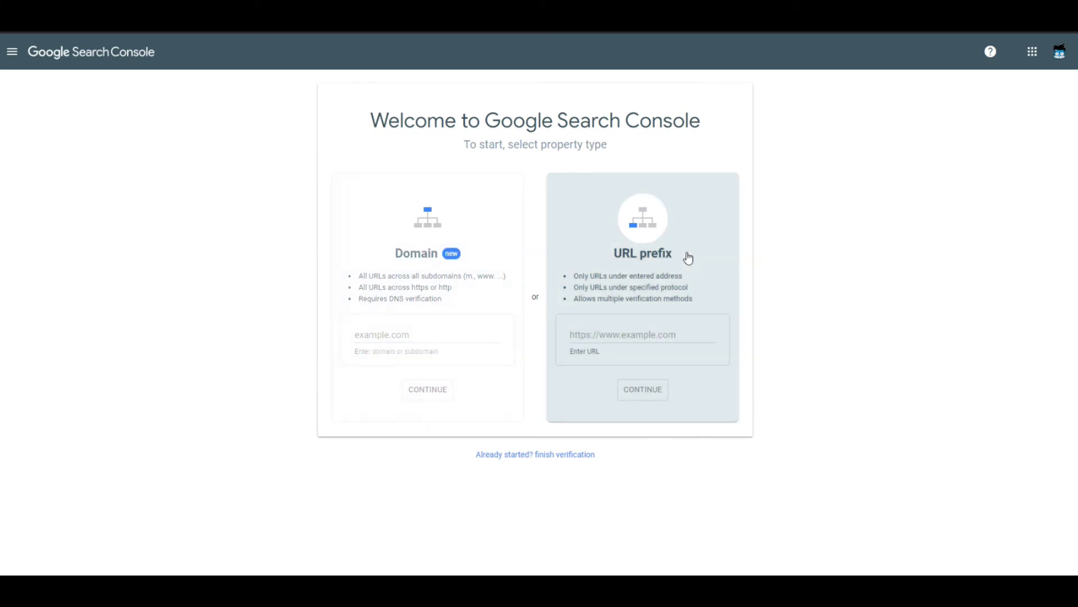
click(647, 336)
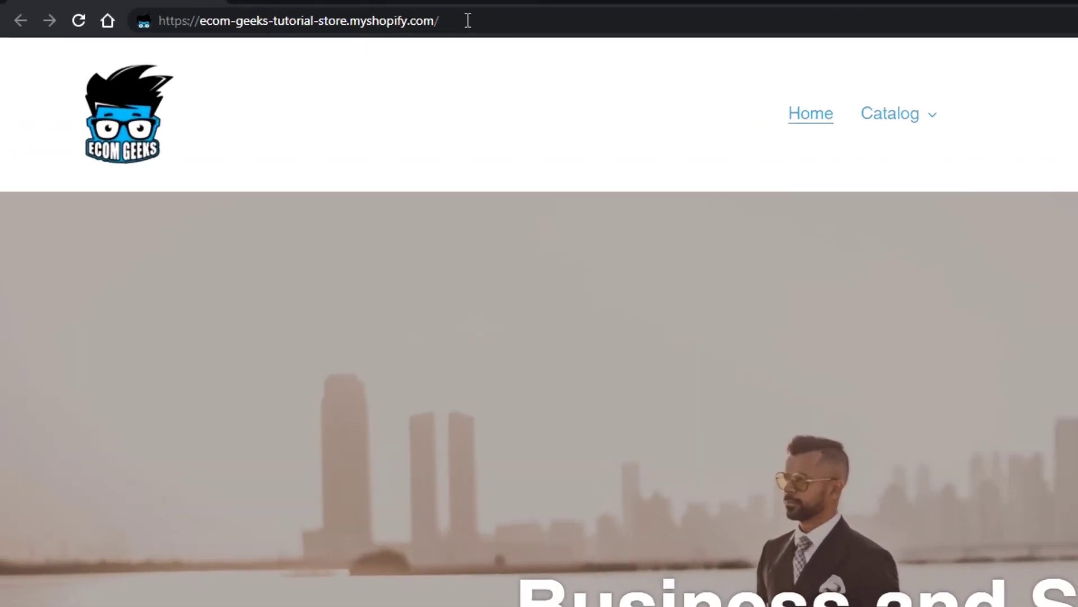
click(468, 21)
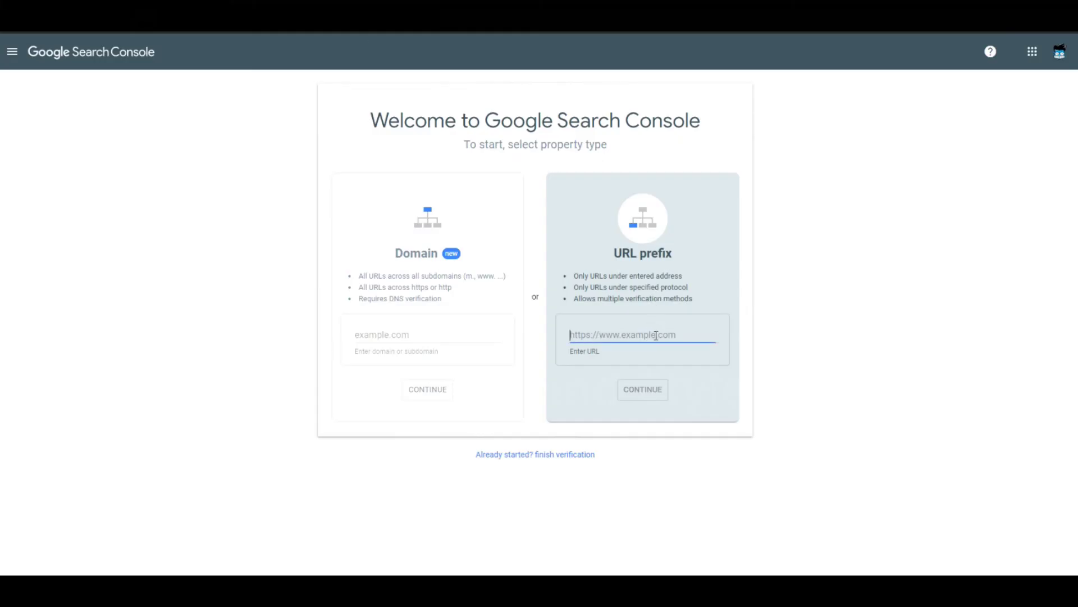
text(https://geeks-tutorial-store.myshopify.com/)
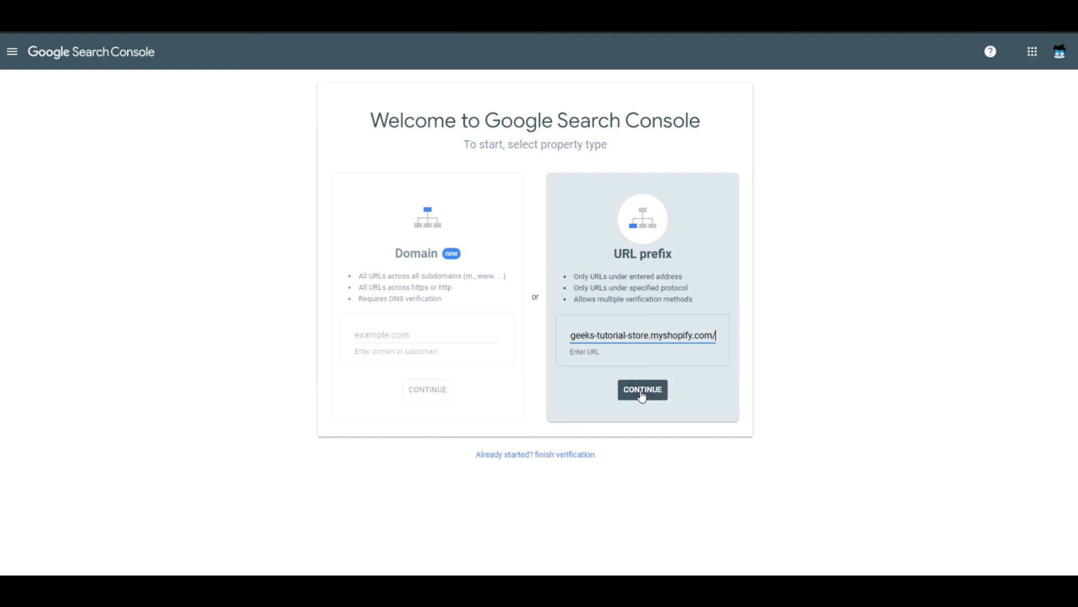
click(642, 393)
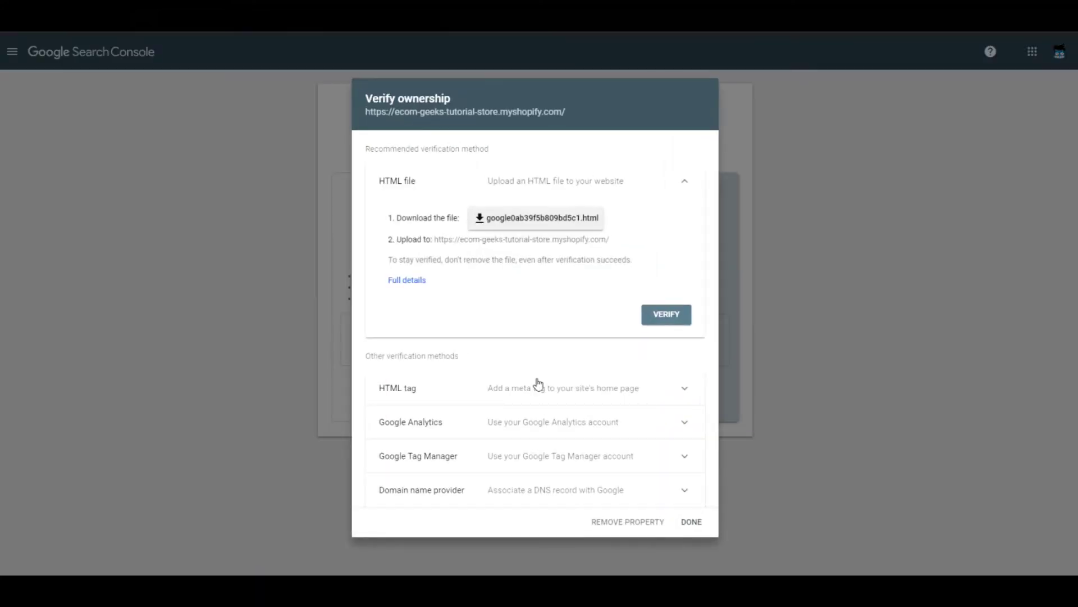
Copy the HTML tag verification meta tag for the store.
click(659, 397)
scroll(653, 386, down, 3)
click(657, 305)
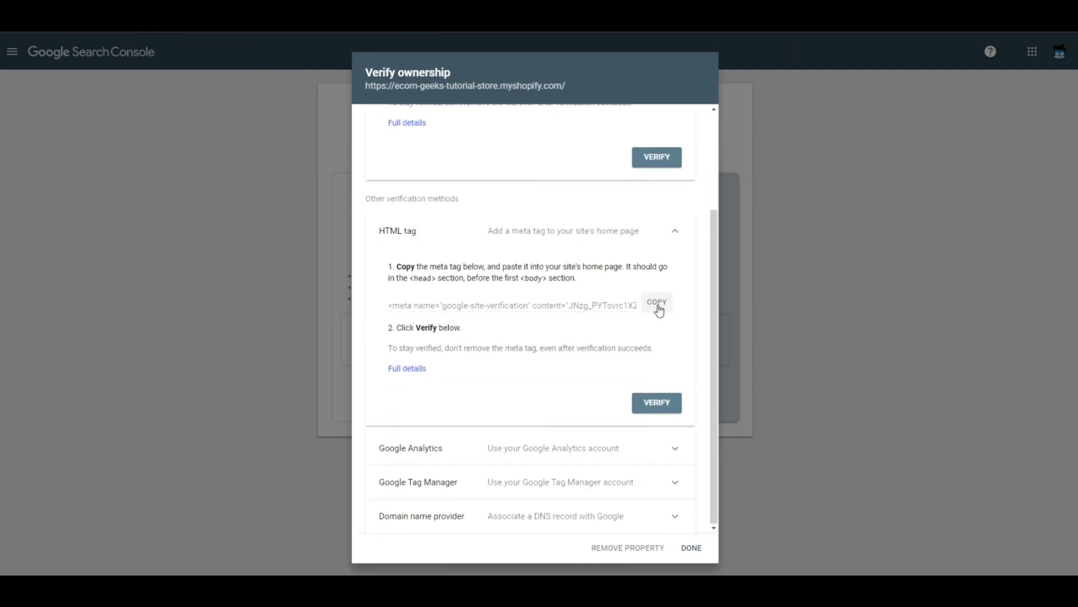
click(657, 305)
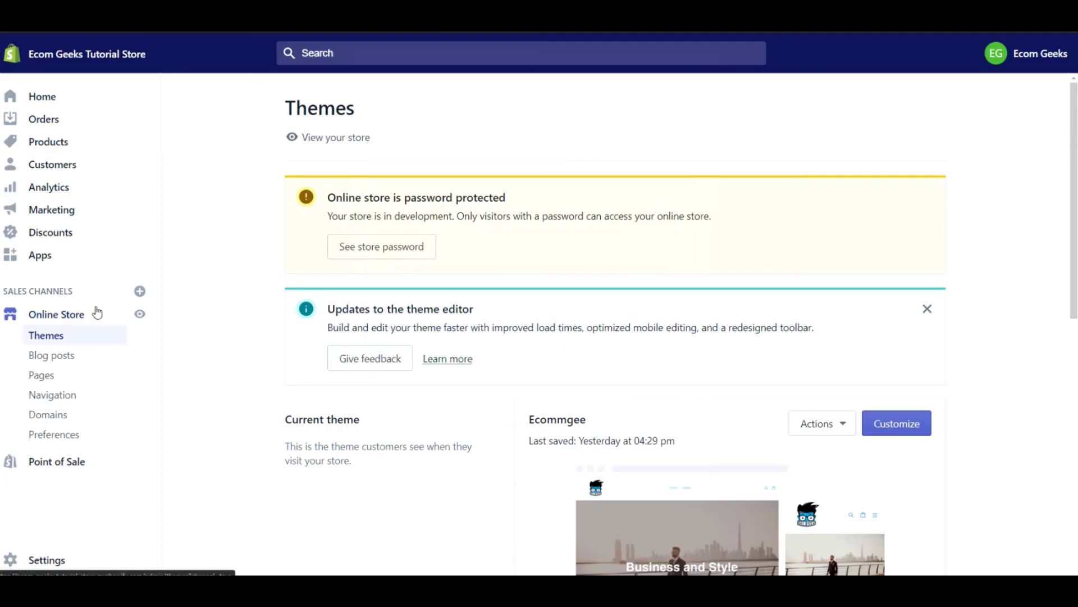
Open the current theme's theme.liquid layout file in the code editor.
scroll(234, 366, down, 4)
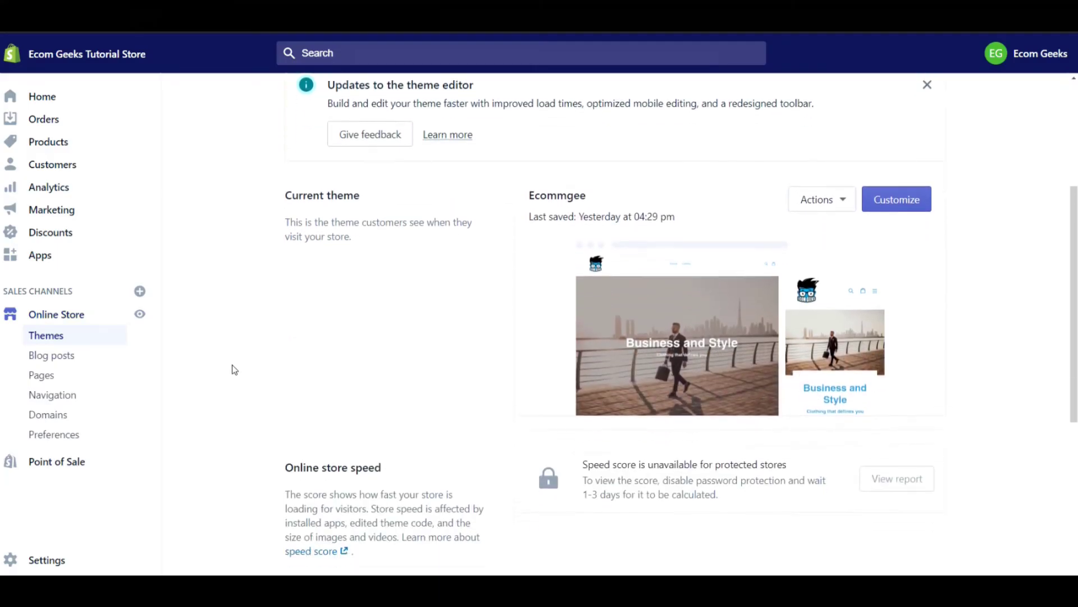
click(837, 208)
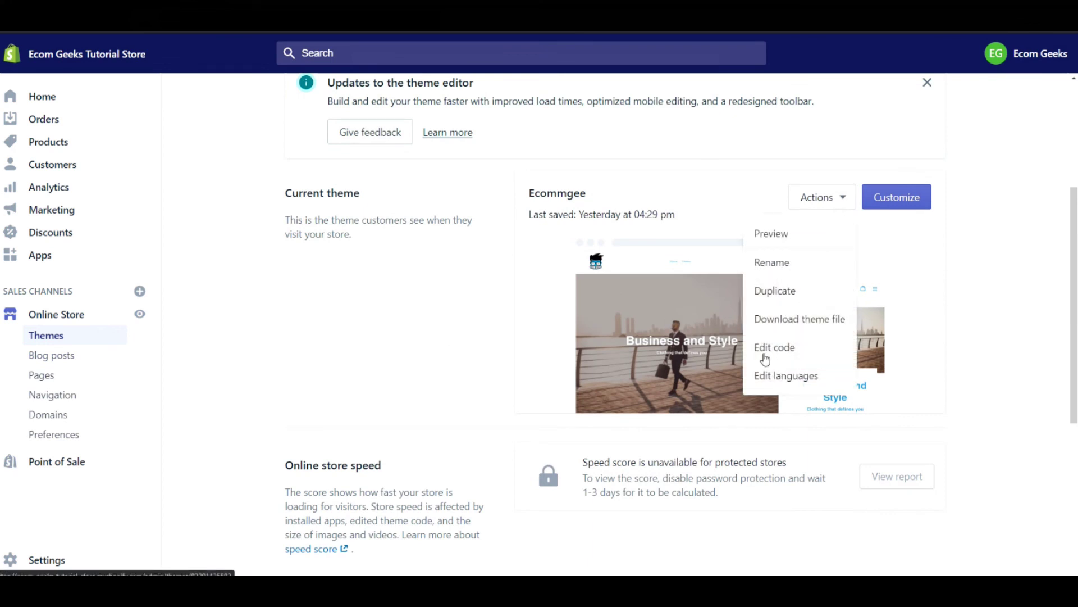
click(765, 359)
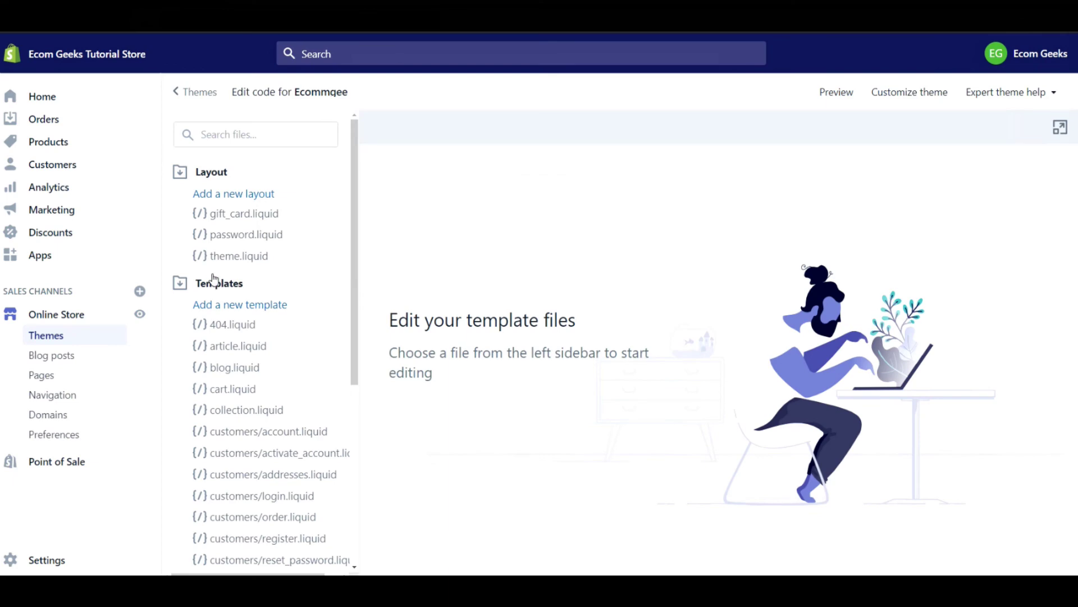
click(228, 257)
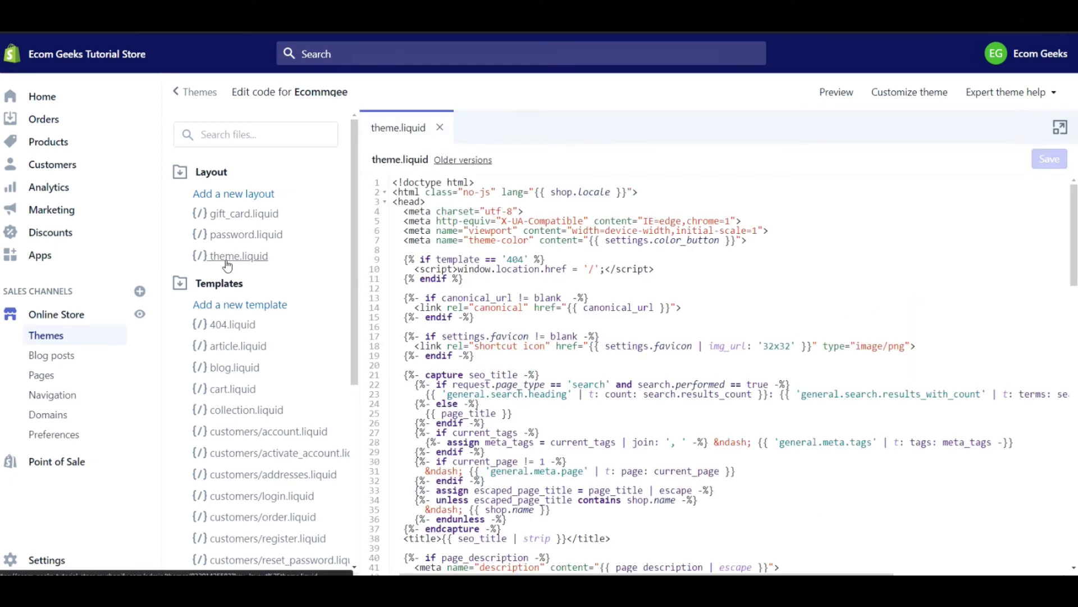
Paste the google-site-verification meta tag on a new line after <head> and save.
drag(426, 201, 388, 201)
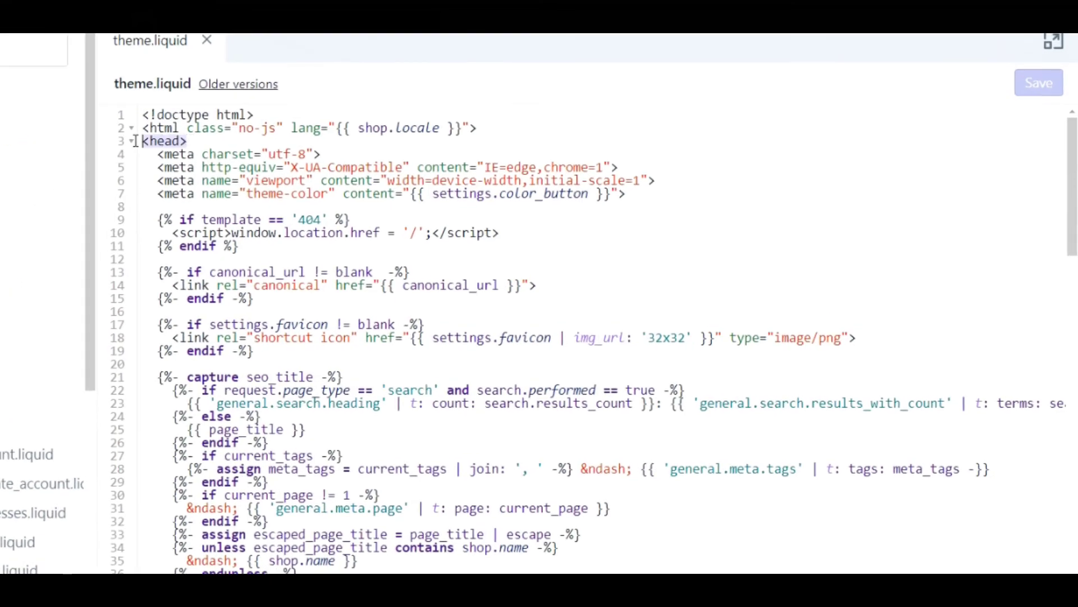
click(193, 140)
key(Return)
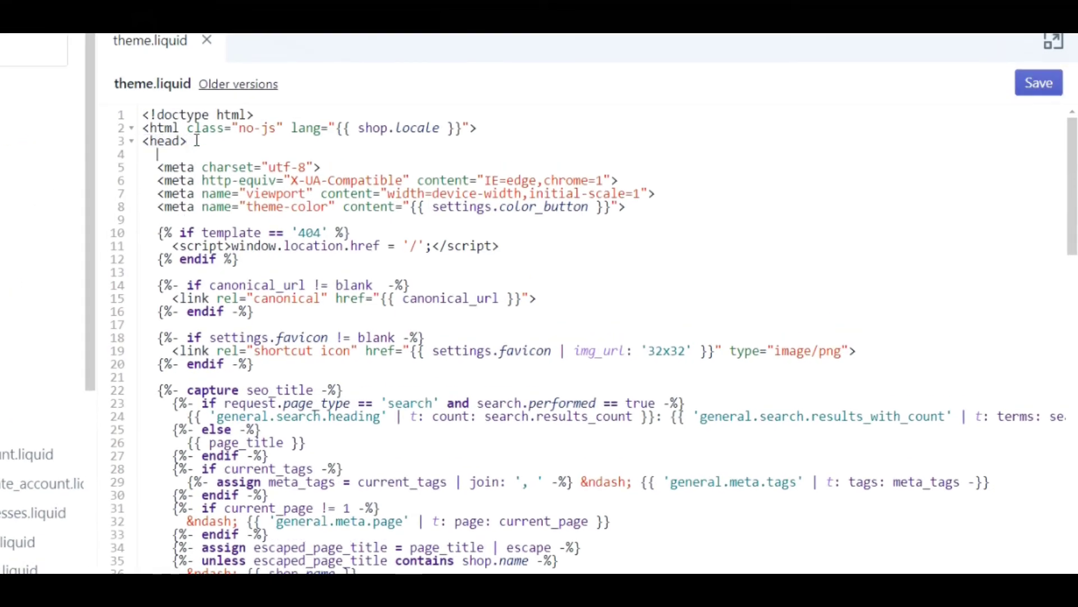
key(ctrl+v)
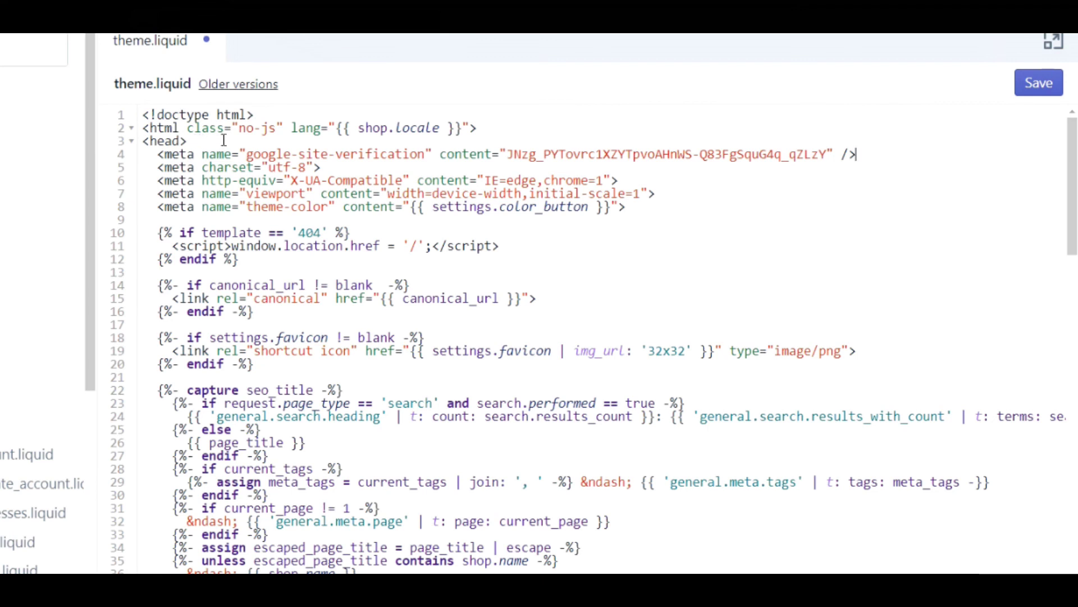
click(1029, 94)
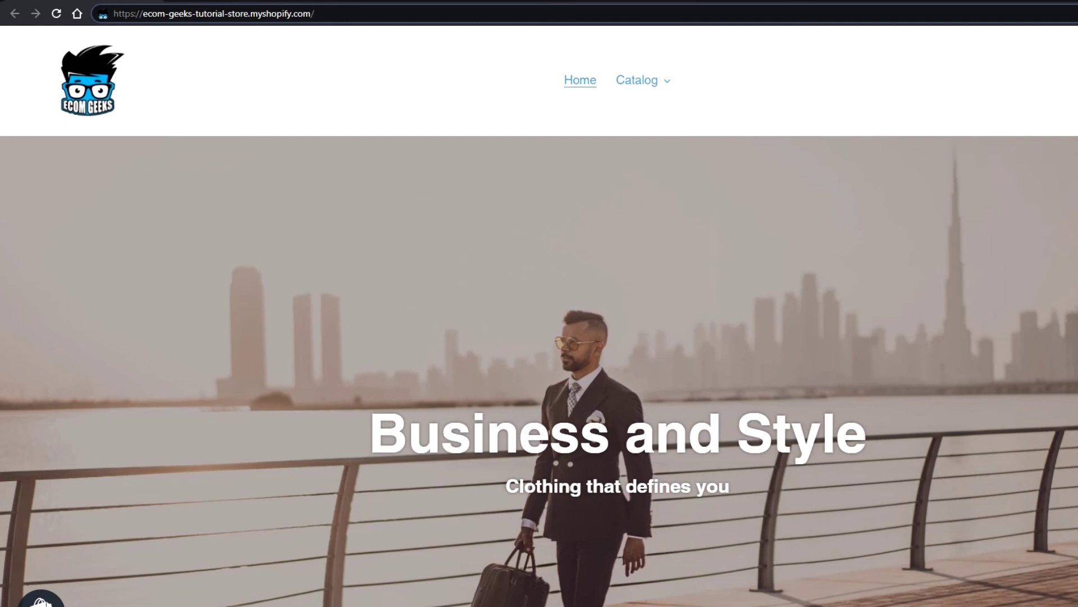
Append sitemap.xml to the storefront URL and select the full address.
text(sitemap.xml)
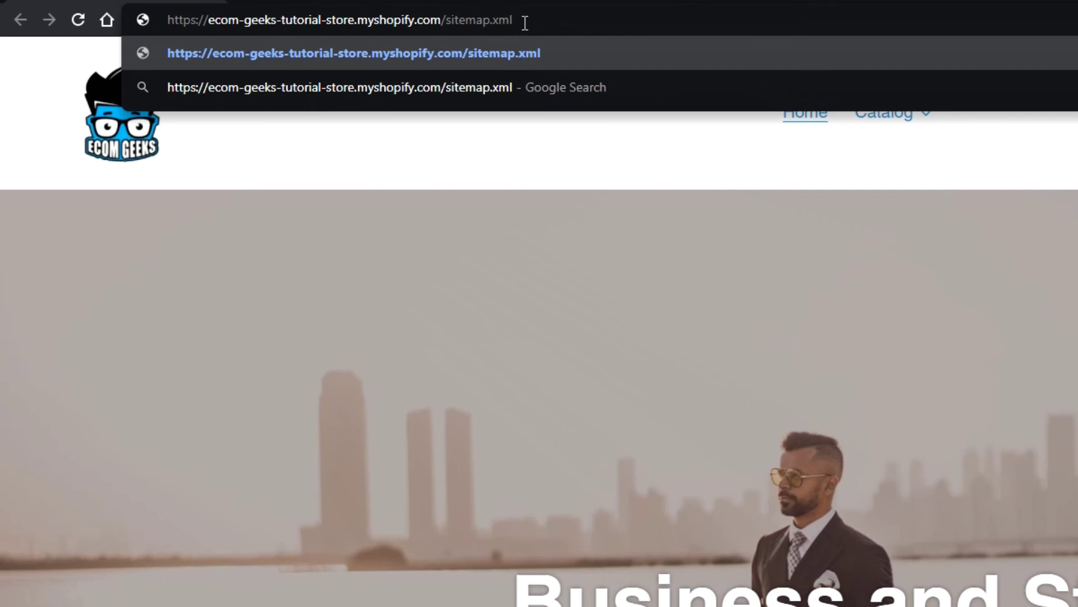
drag(525, 22, 138, 23)
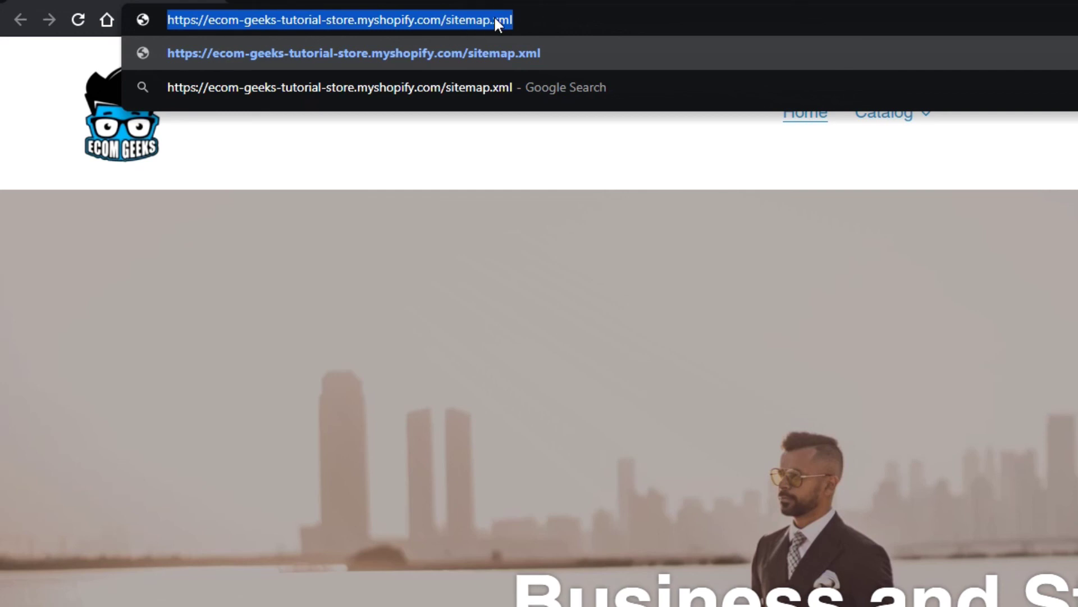